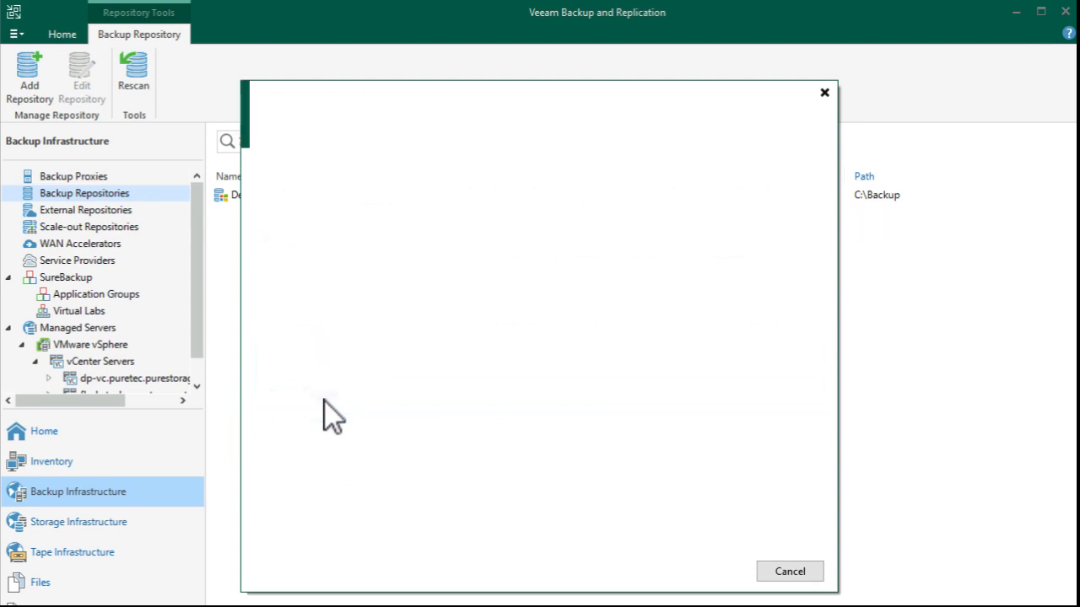
Start a new S3 compatible object storage repository and name it "VBR Object Repo".
{"action": "left_click", "coordinate": [326, 194]}
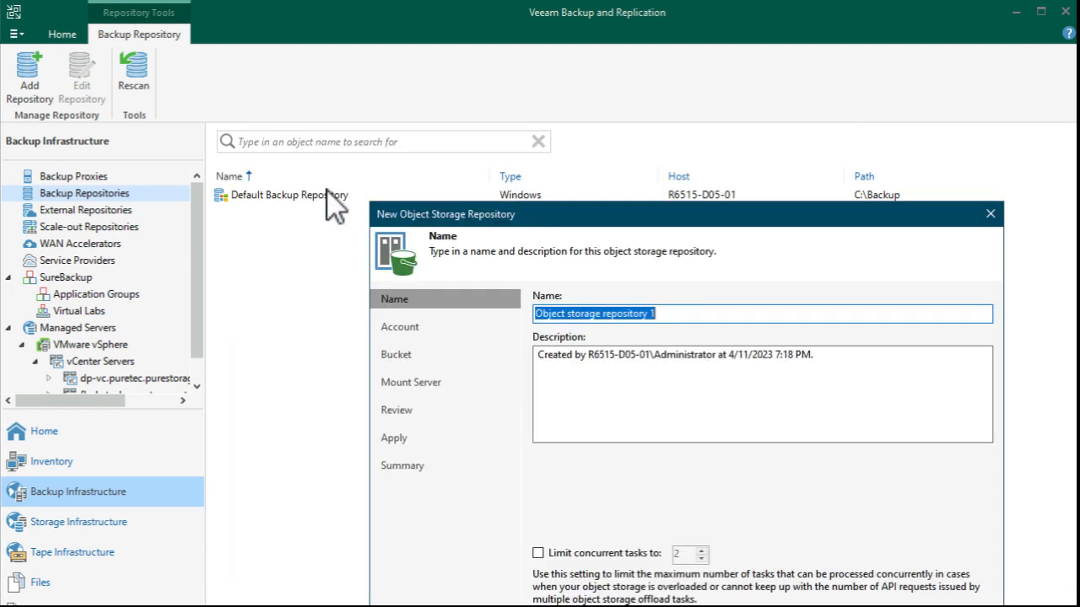
{"action": "type", "text": "VBR Objec"}
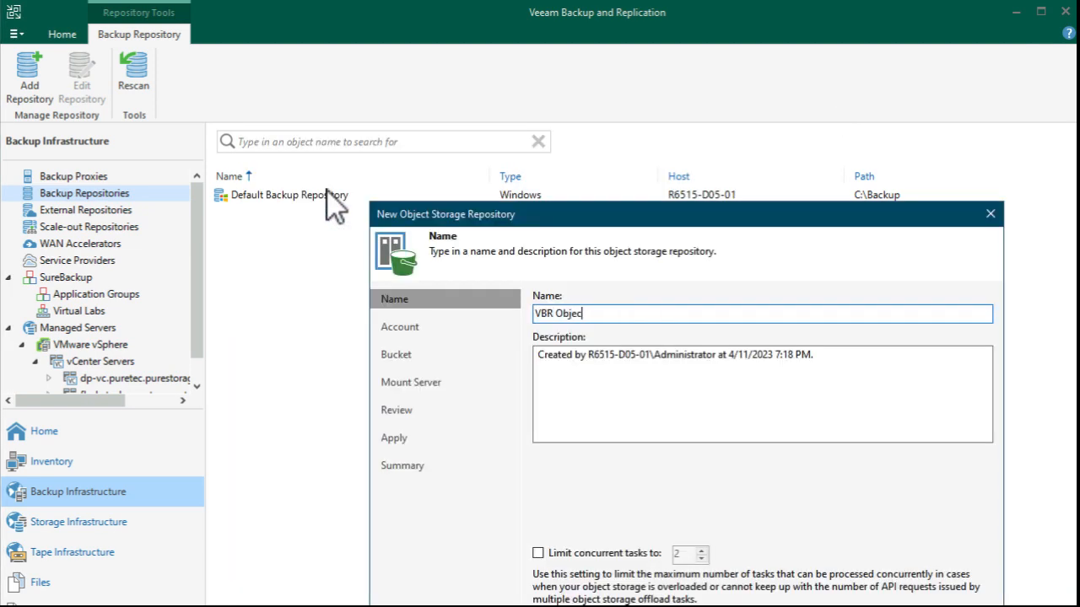
{"action": "type", "text": "t Repo"}
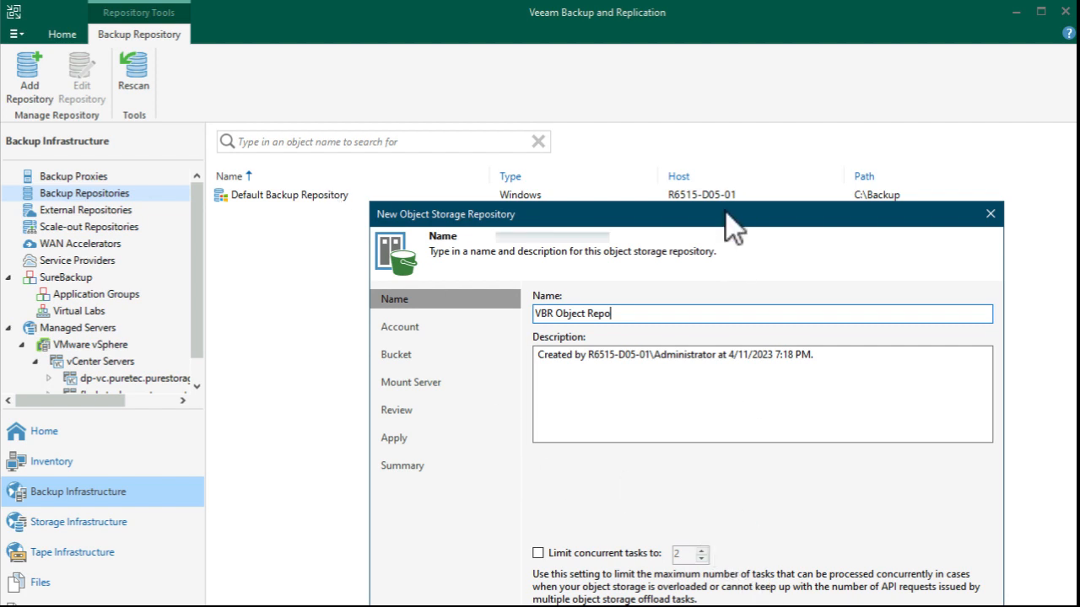
{"action": "left_click_drag", "start_coordinate": [732, 226], "coordinate": [659, 149]}
{"action": "left_click", "coordinate": [757, 553]}
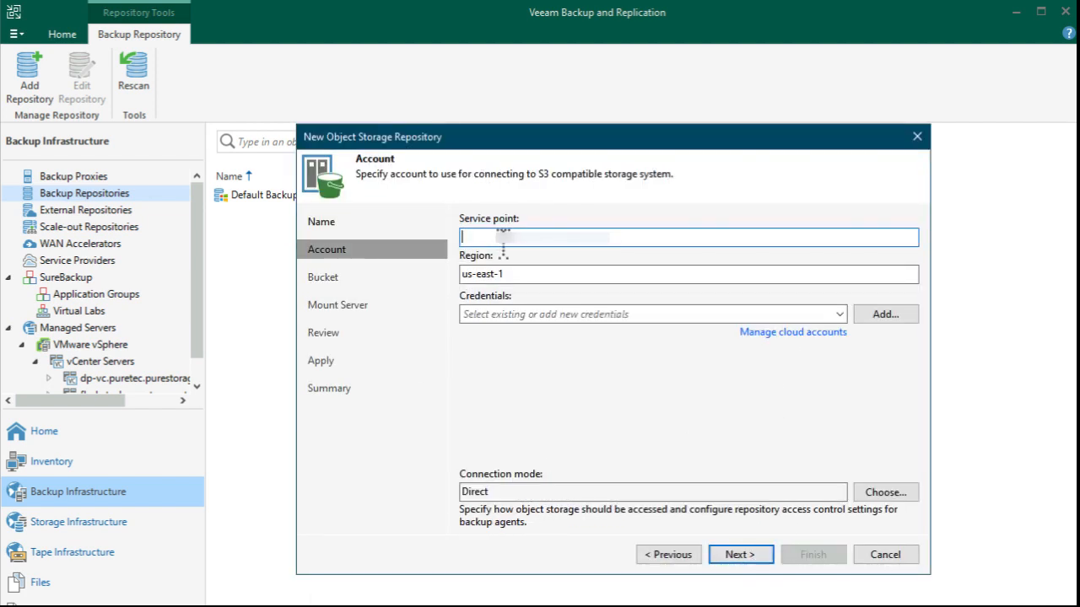
{"action": "type", "text": "https://10.21.126.101"}
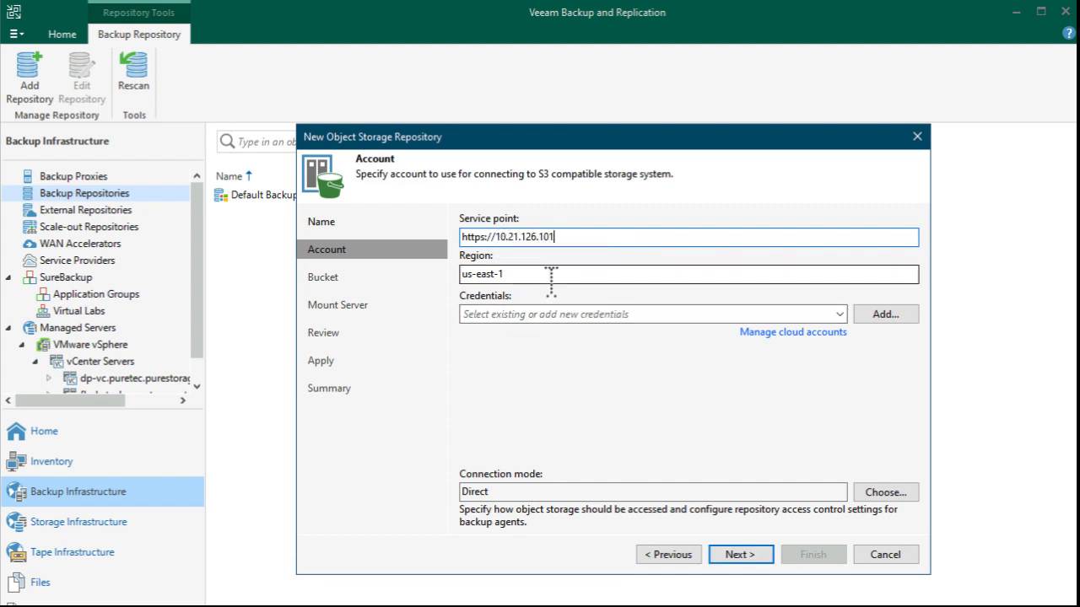
{"action": "left_click_drag", "start_coordinate": [548, 278], "coordinate": [427, 278]}
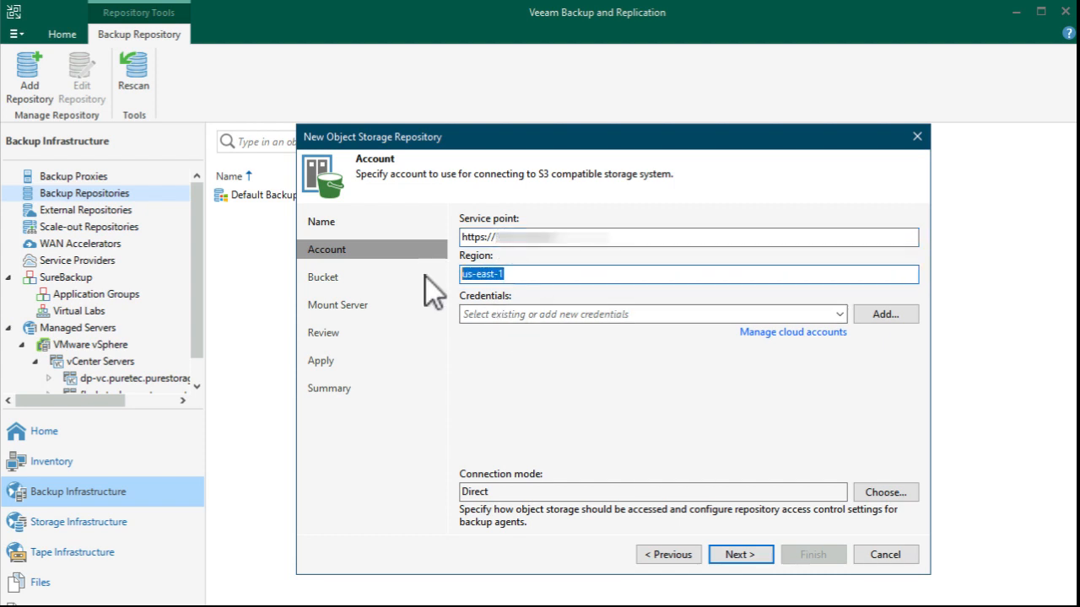
{"action": "type", "text": "NA"}
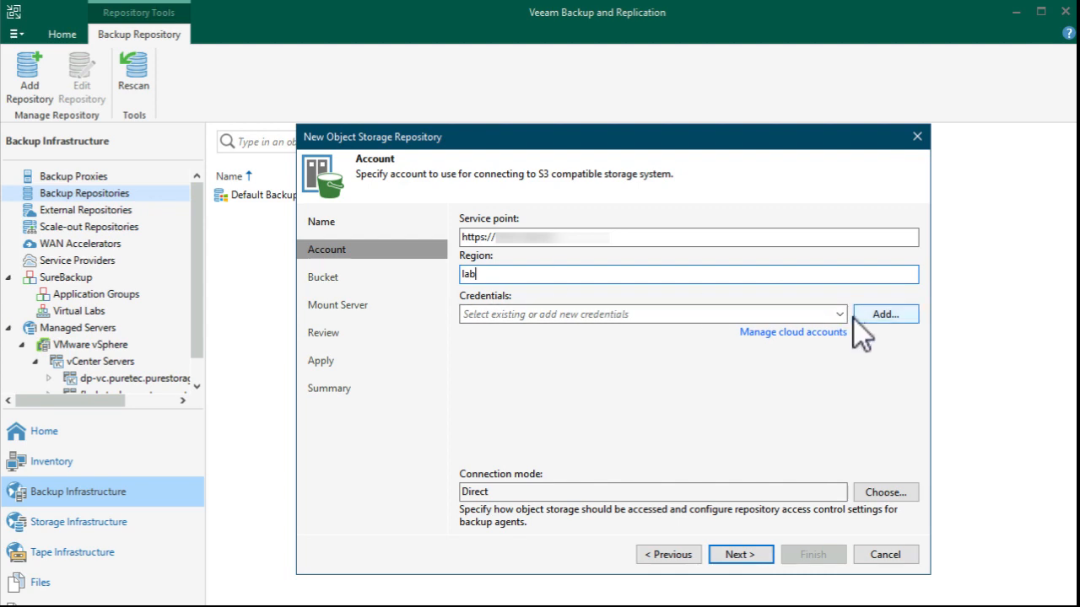
Assign the existing stored Pure FlashBlade credentials to the object storage account.
{"action": "left_click", "coordinate": [884, 317]}
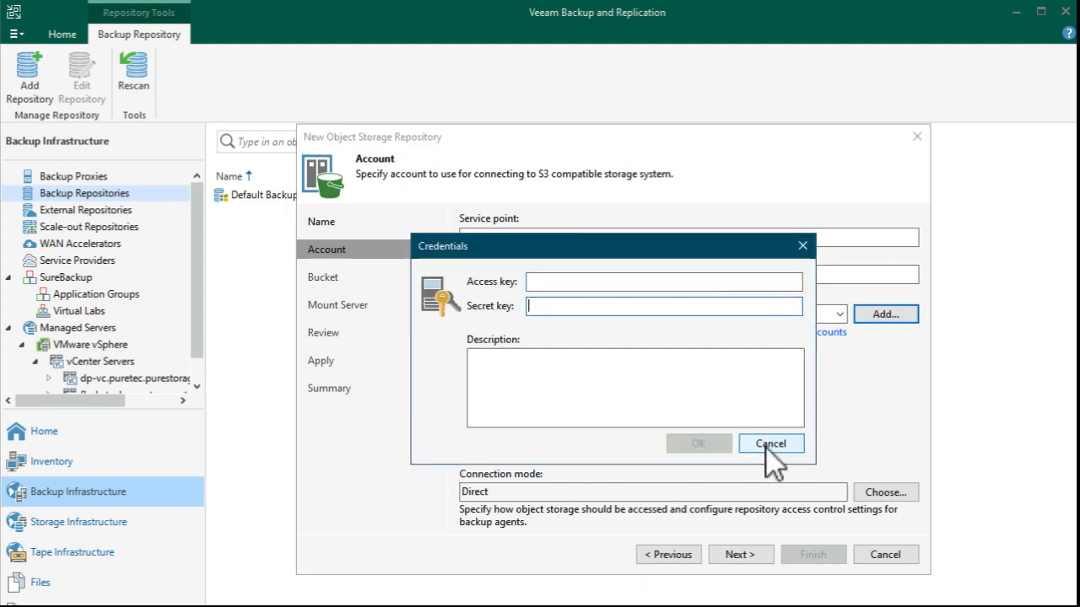
{"action": "left_click", "coordinate": [768, 446]}
{"action": "left_click", "coordinate": [840, 313]}
{"action": "left_click", "coordinate": [788, 406]}
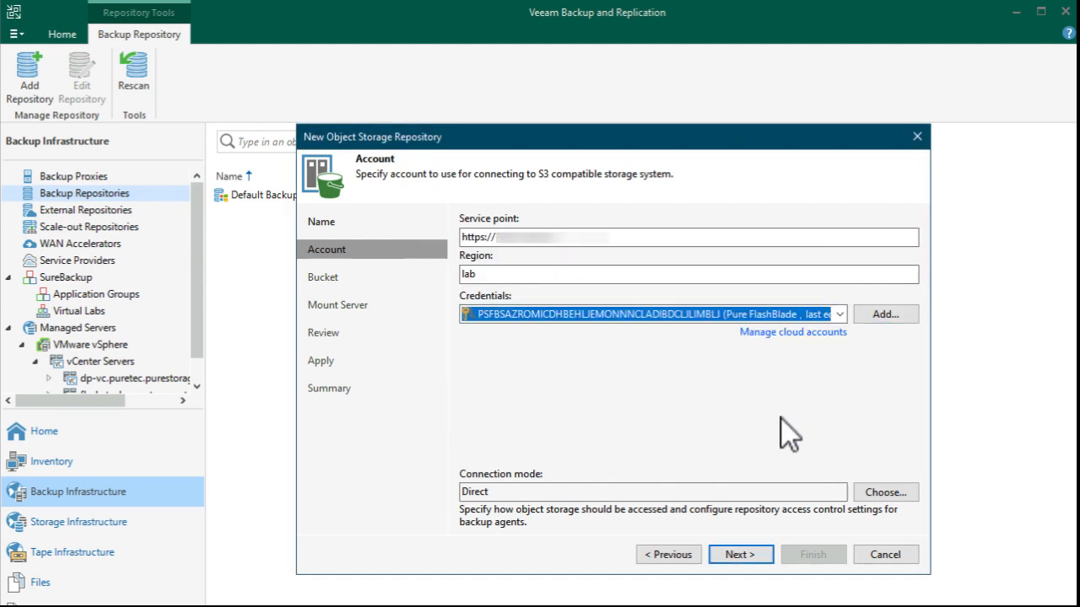
Check the connection mode choices, keep Direct, and continue to the bucket settings.
{"action": "left_click", "coordinate": [886, 492]}
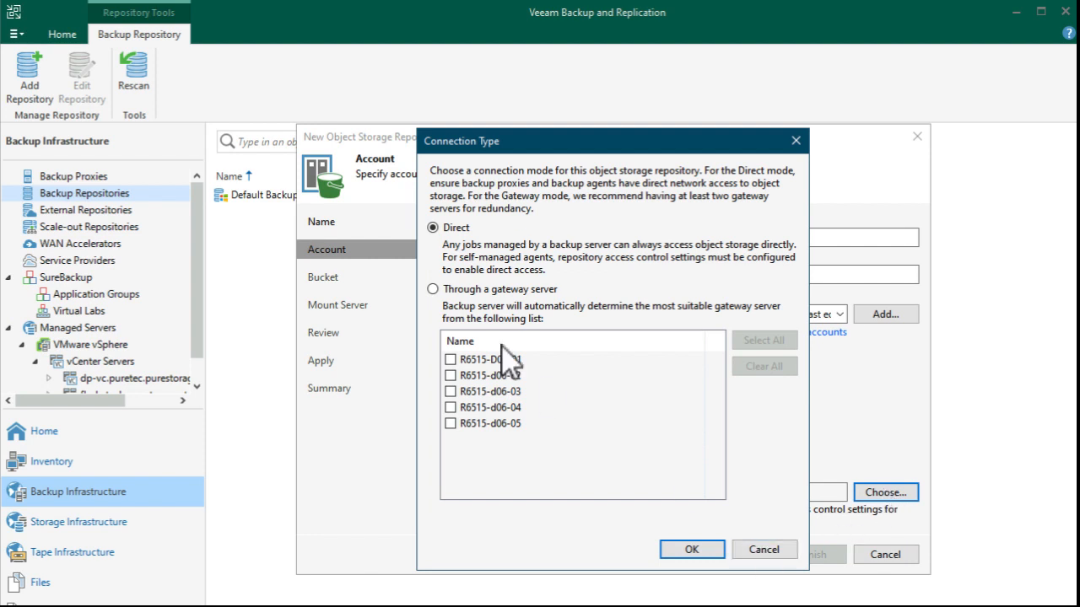
{"action": "left_click", "coordinate": [757, 548]}
{"action": "left_click", "coordinate": [761, 553]}
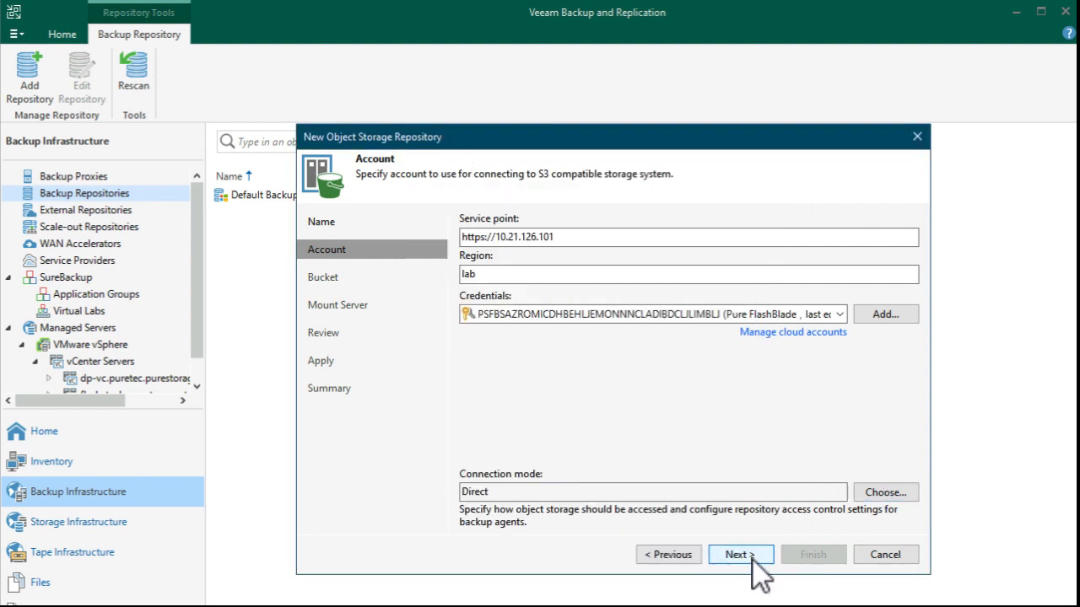
{"action": "left_click", "coordinate": [725, 473]}
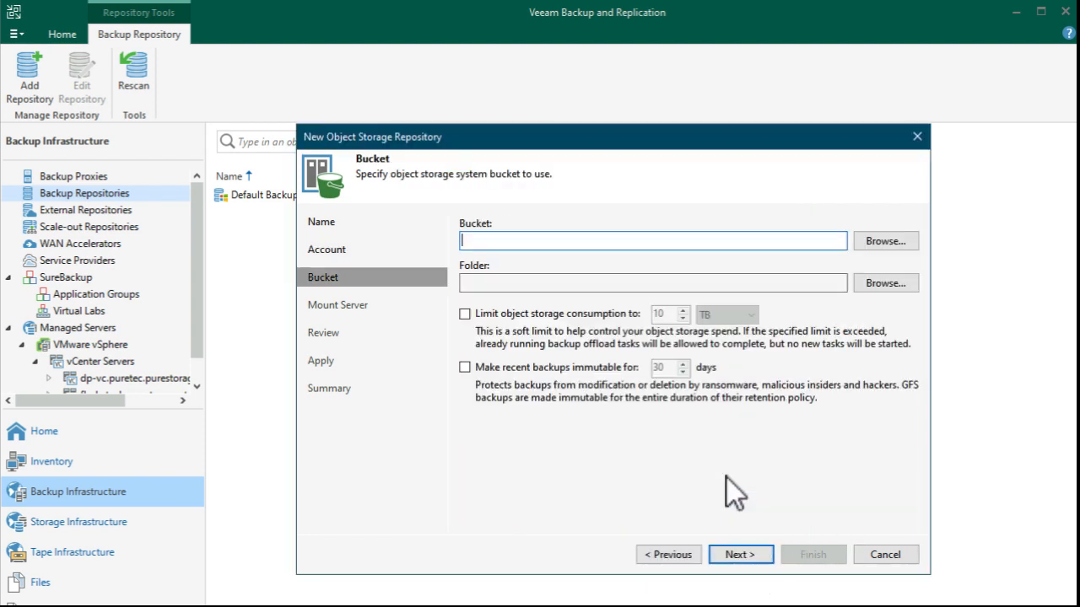
Choose vbr-demo-bucket as the bucket for the repository.
{"action": "left_click", "coordinate": [887, 244]}
{"action": "left_click", "coordinate": [537, 202]}
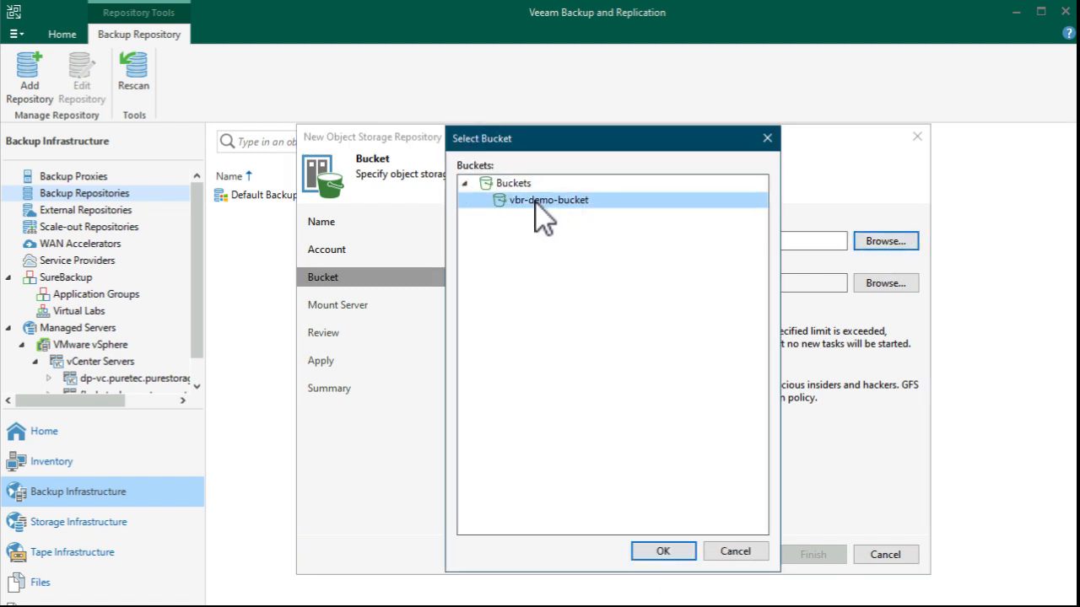
{"action": "left_click", "coordinate": [663, 551]}
Create a folder named Lab in vbr-demo-bucket and select it as the repository folder.
{"action": "left_click", "coordinate": [485, 283]}
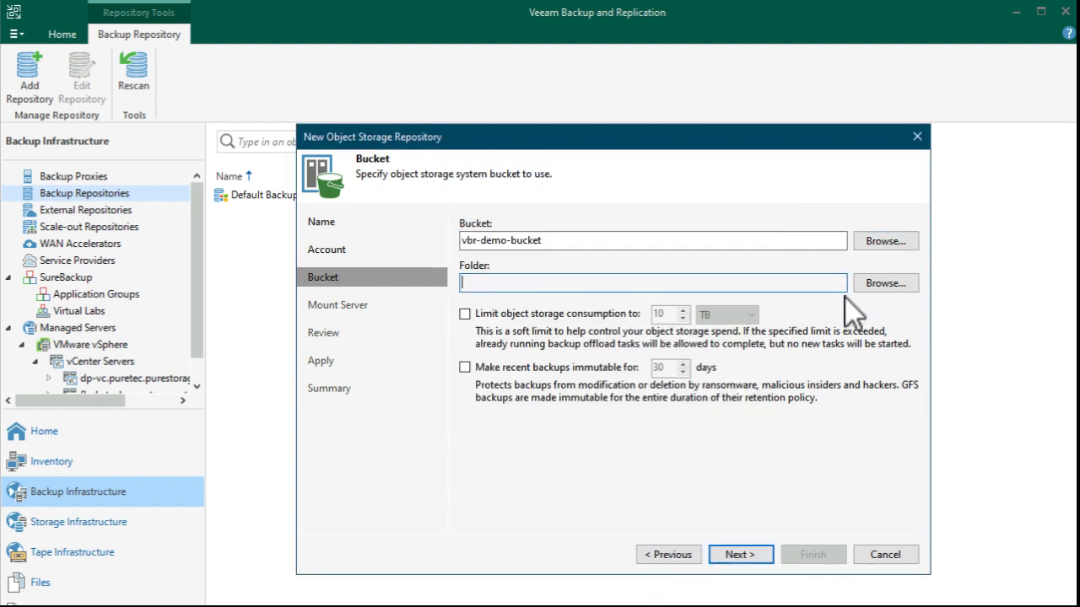
{"action": "left_click", "coordinate": [885, 284]}
{"action": "left_click", "coordinate": [489, 551]}
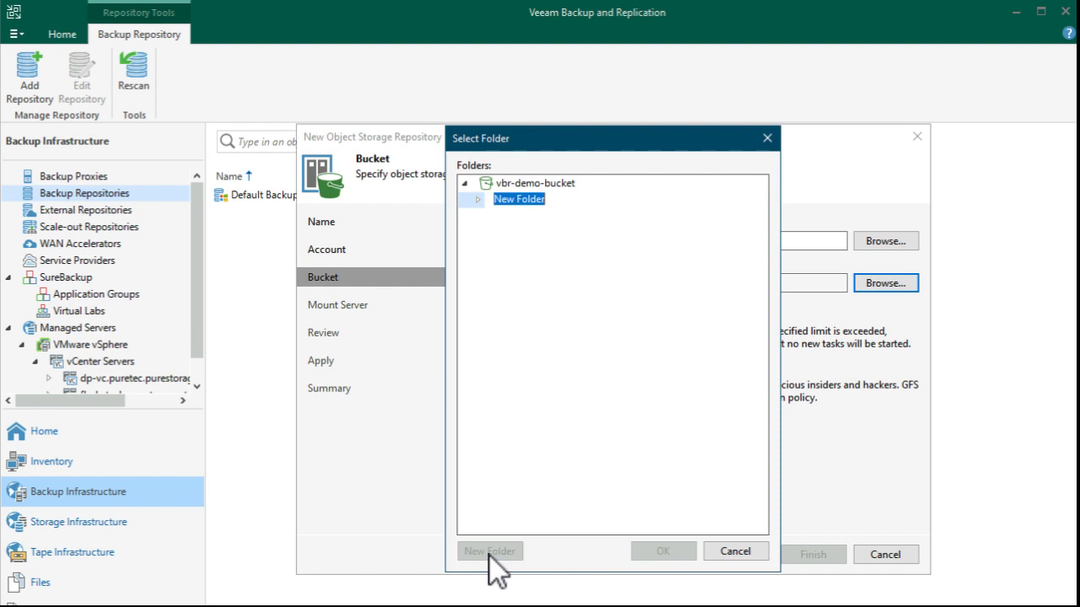
{"action": "type", "text": "Lab"}
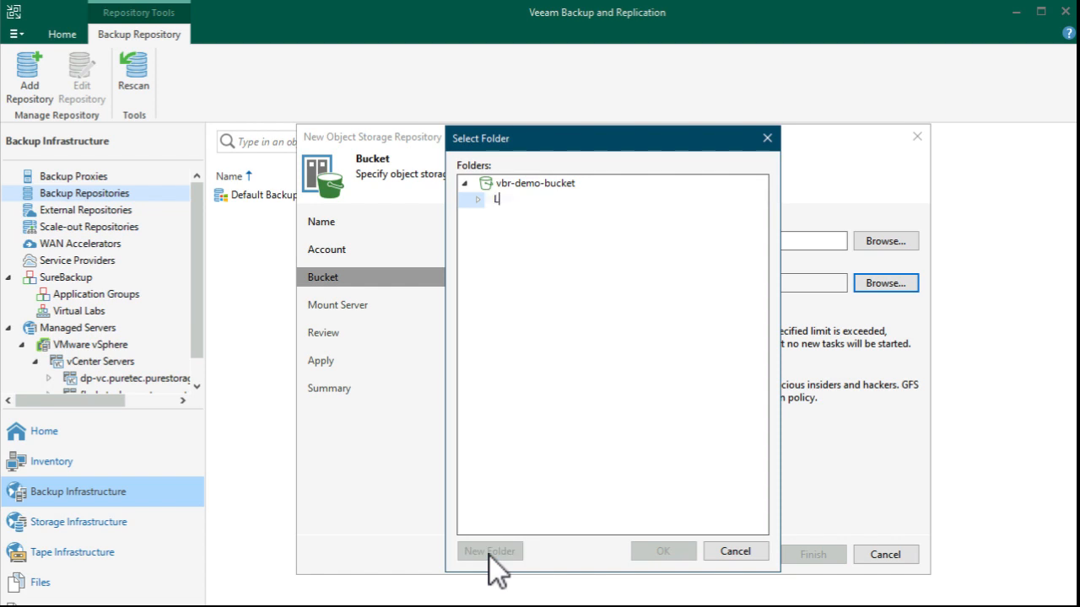
{"action": "left_click", "coordinate": [505, 342]}
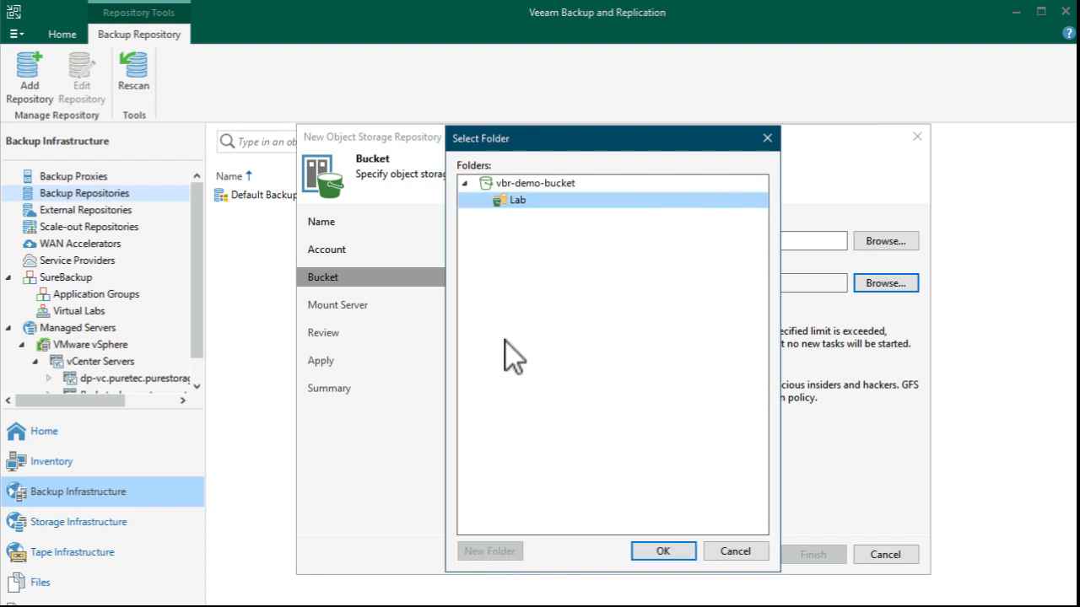
{"action": "left_click", "coordinate": [663, 551]}
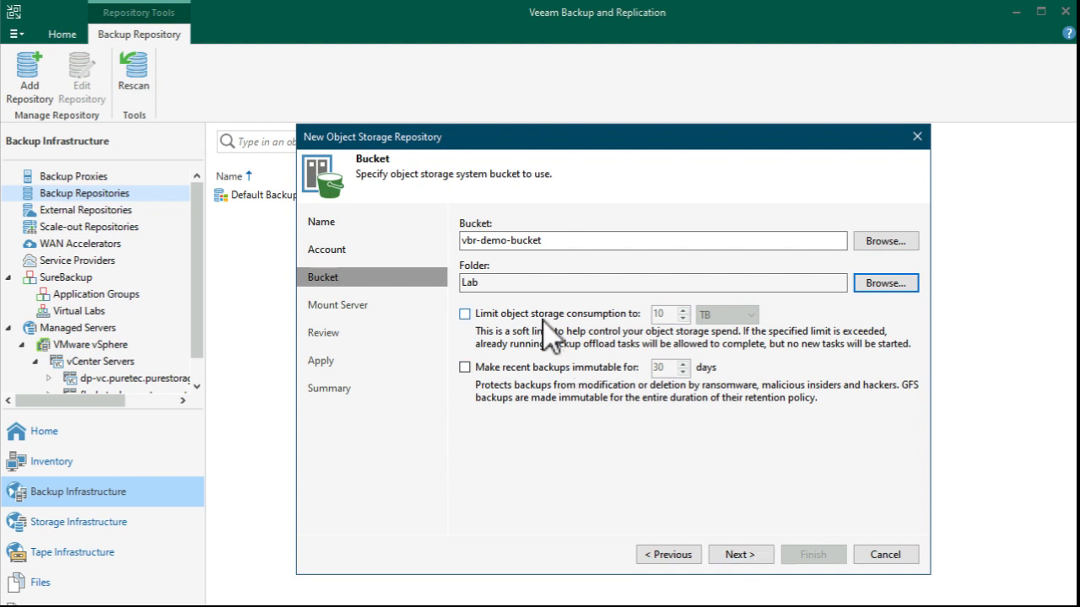
Make recent backups immutable for 30 days and apply the repository configuration with the default mount server settings.
{"action": "left_click", "coordinate": [465, 368]}
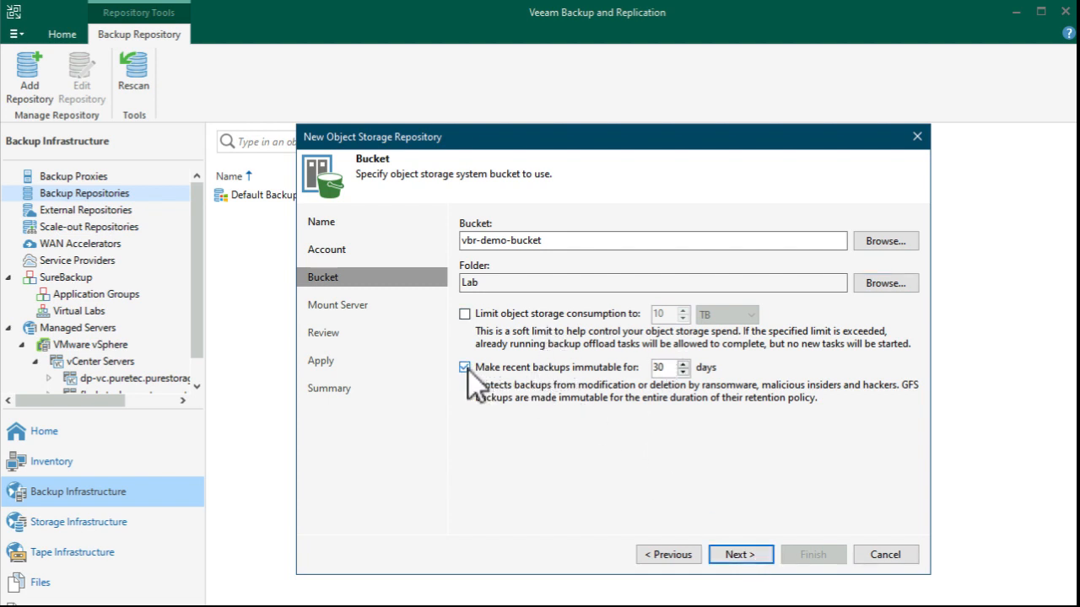
{"action": "left_click", "coordinate": [741, 554]}
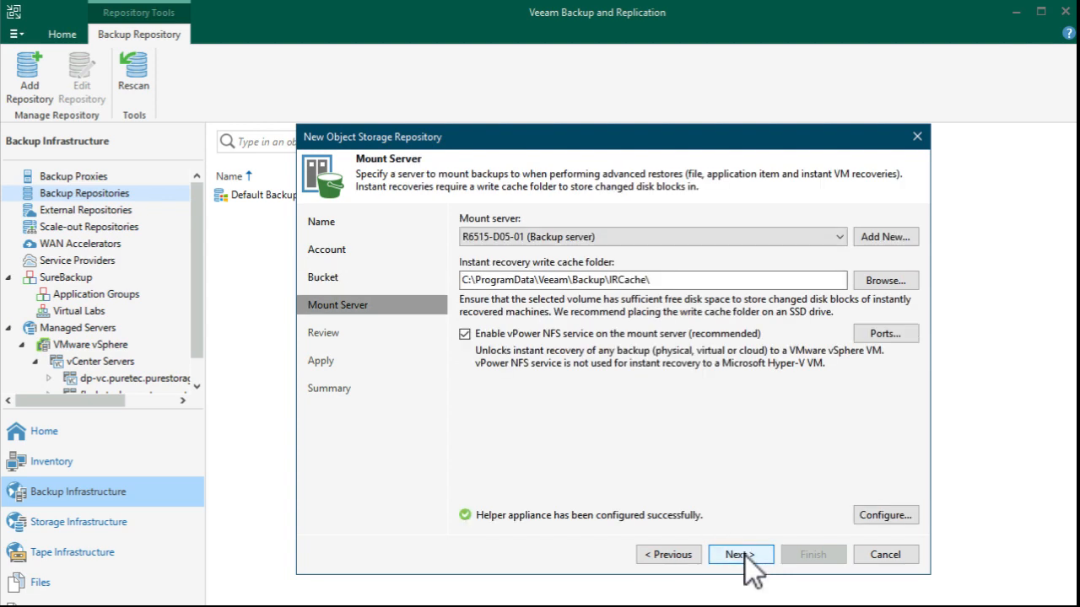
{"action": "left_click", "coordinate": [739, 554]}
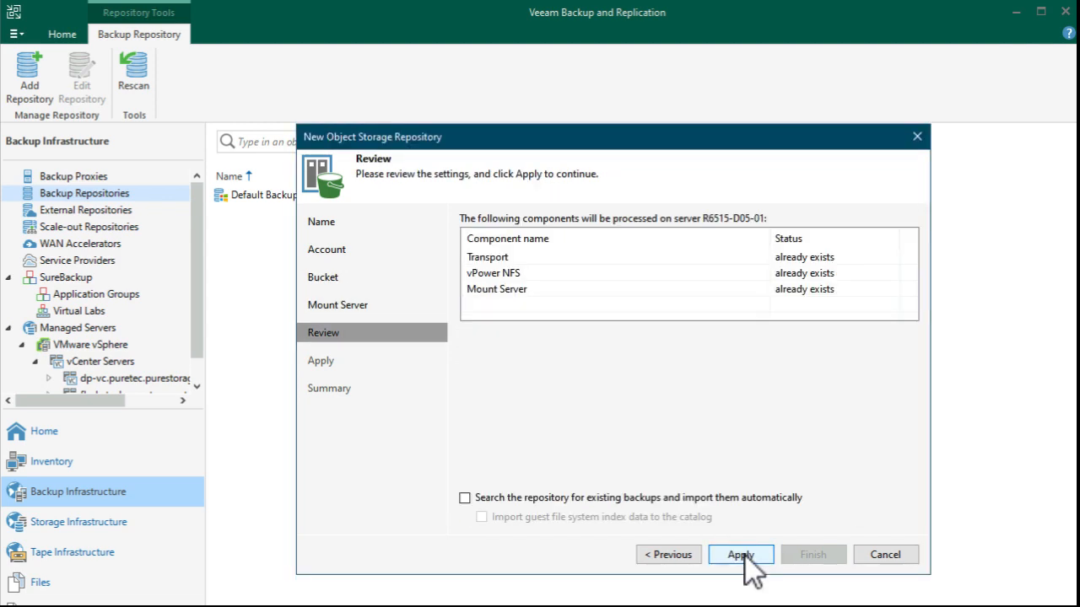
{"action": "left_click", "coordinate": [740, 555]}
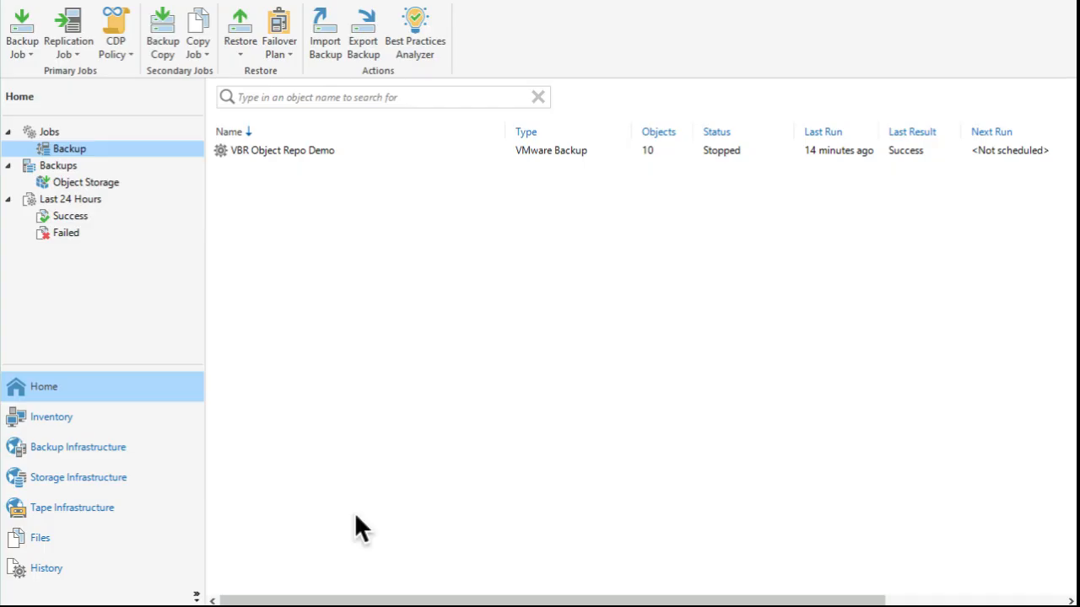
Start an entire VM restore from a backup.
{"action": "left_click", "coordinate": [243, 43]}
{"action": "left_click", "coordinate": [261, 77]}
{"action": "left_click", "coordinate": [358, 160]}
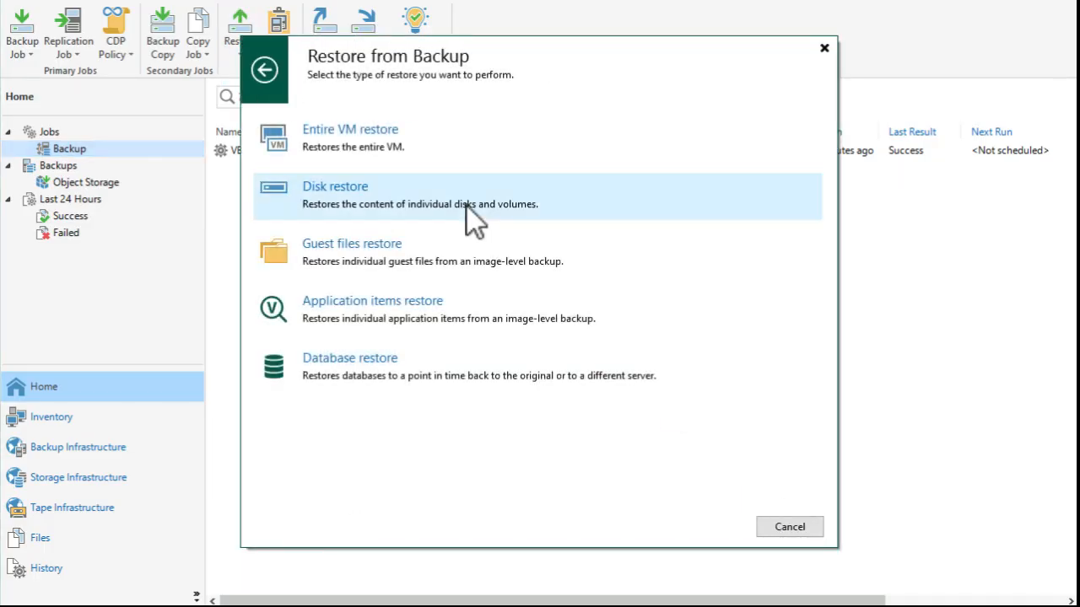
{"action": "left_click", "coordinate": [383, 152]}
{"action": "left_click", "coordinate": [387, 209]}
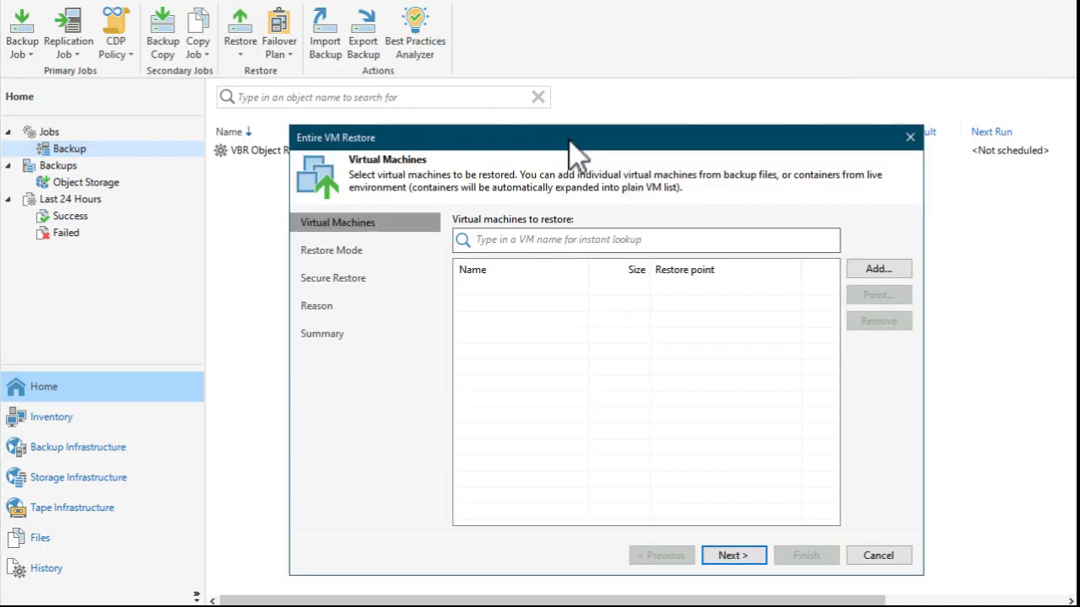
Add all virtual machines from the VBR Object Repo Demo backup to the restore and continue to the restore mode.
{"action": "left_click", "coordinate": [878, 268]}
{"action": "left_click", "coordinate": [888, 309]}
{"action": "double_click", "coordinate": [537, 203]}
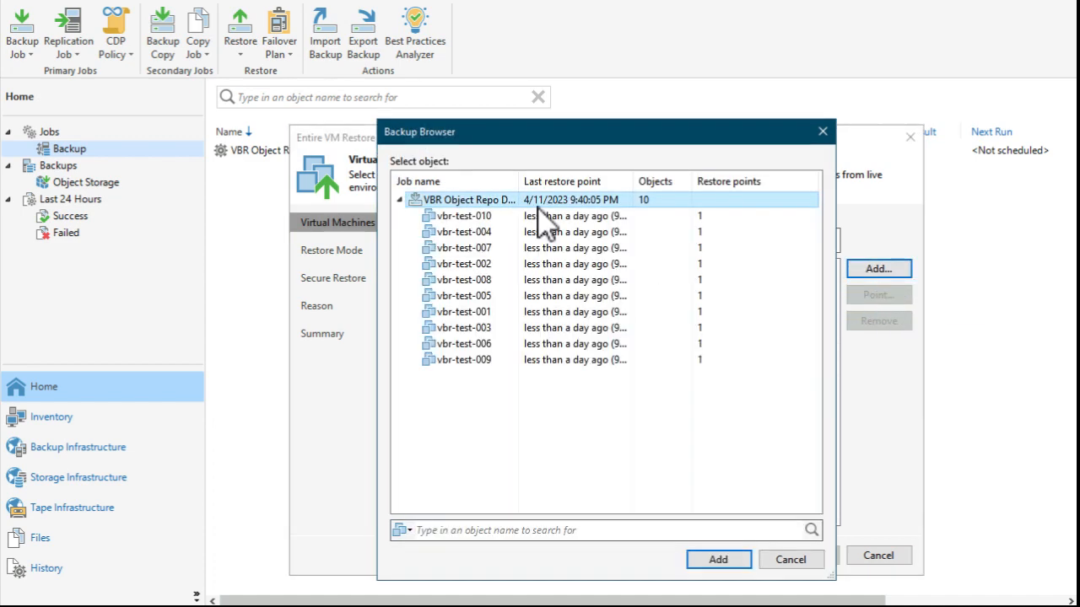
{"action": "left_click", "coordinate": [718, 559]}
{"action": "left_click", "coordinate": [730, 556]}
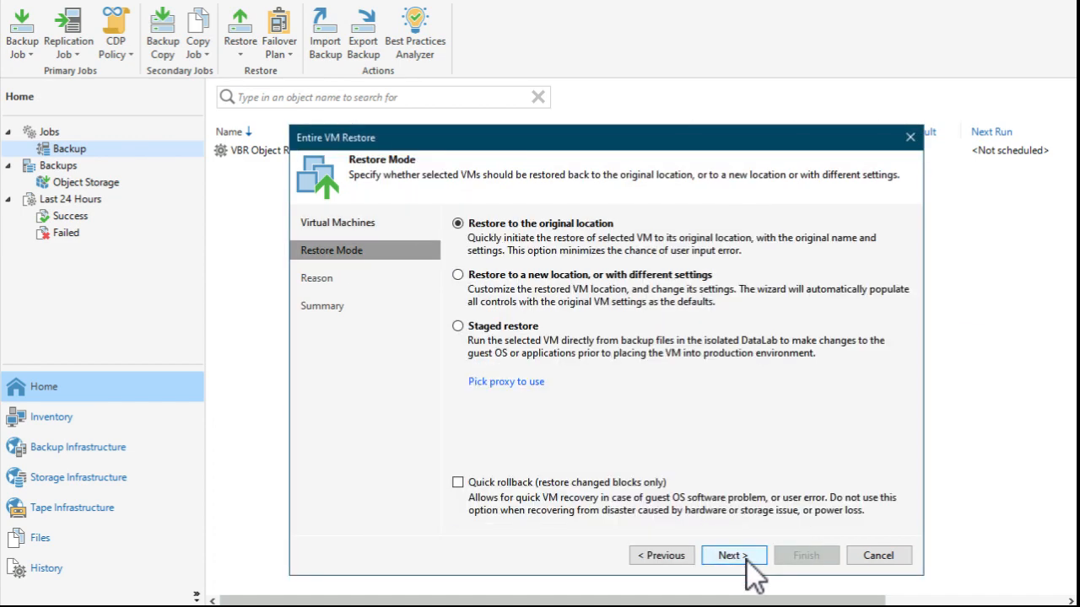
Run the restore to the original location, accepting deletion of the existing VMs, and open the list of running sessions.
{"action": "left_click", "coordinate": [732, 556]}
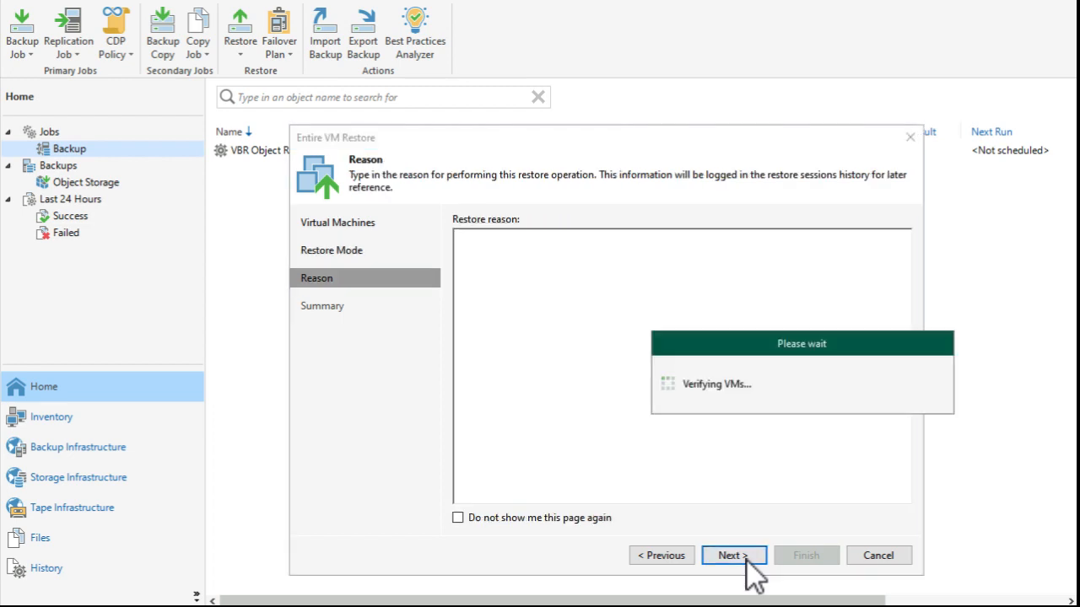
{"action": "left_click", "coordinate": [753, 385]}
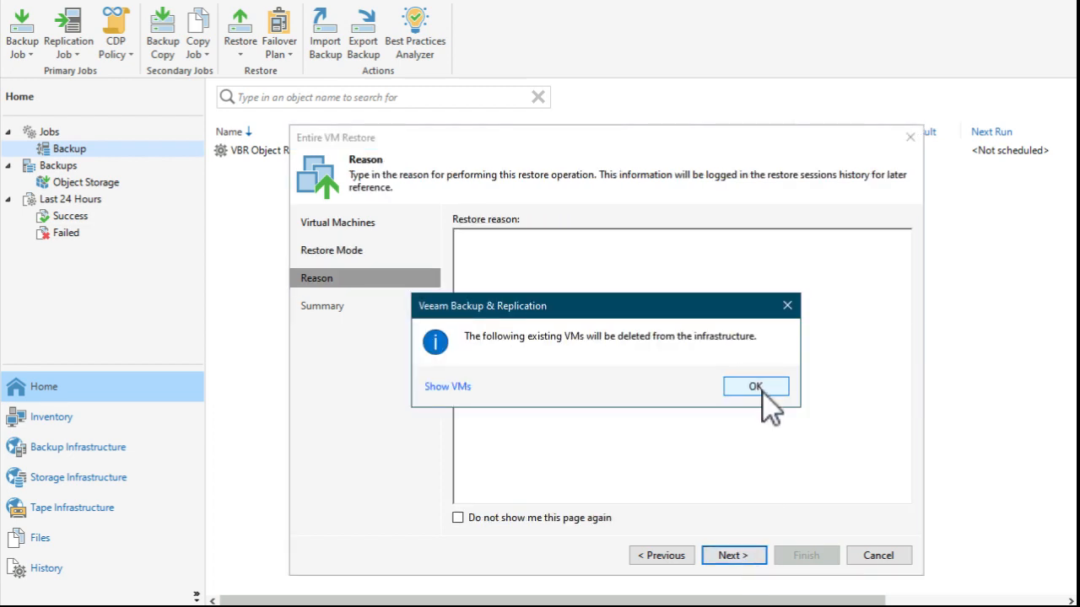
{"action": "left_click", "coordinate": [755, 386]}
{"action": "left_click", "coordinate": [806, 555]}
{"action": "left_click", "coordinate": [81, 216]}
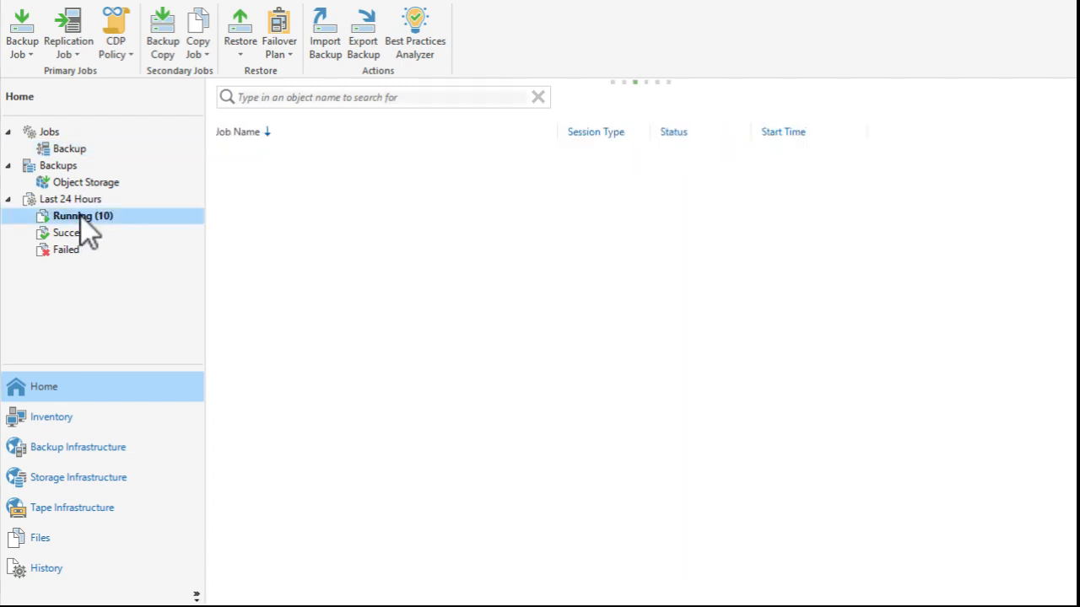
{"action": "key", "text": "alt+Tab"}
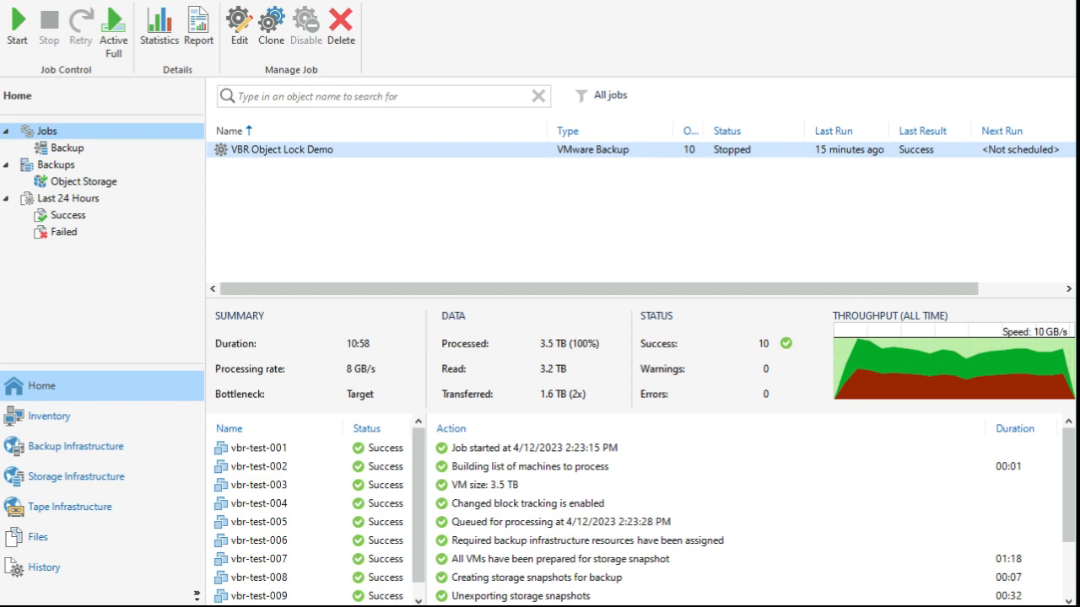
Open the VBR Object Lock Demo job's storage settings and check which backup repositories can be chosen.
{"action": "right_click", "coordinate": [270, 149]}
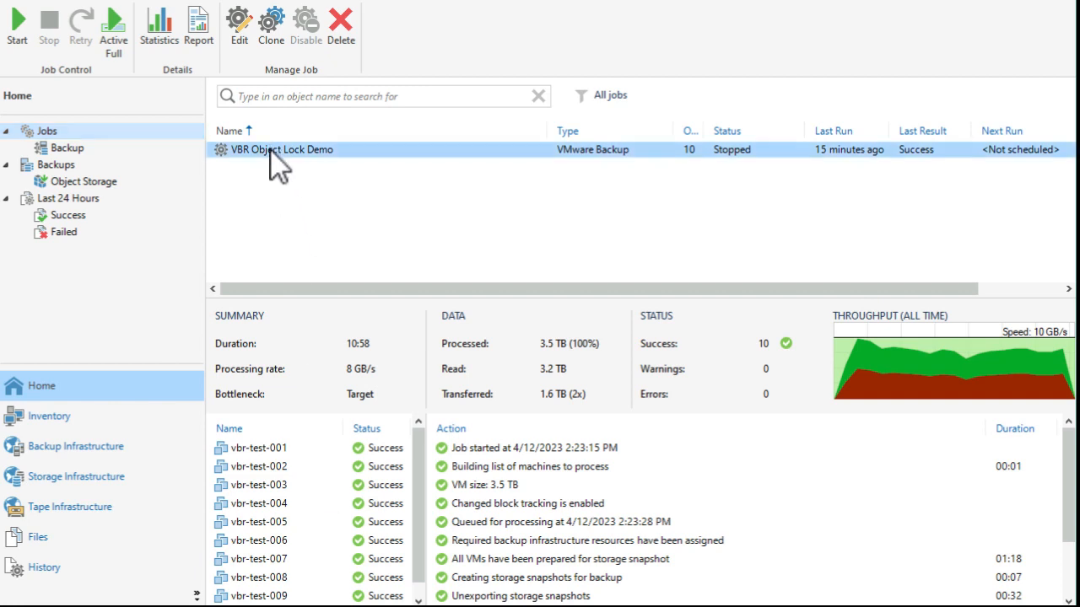
{"action": "left_click", "coordinate": [322, 337]}
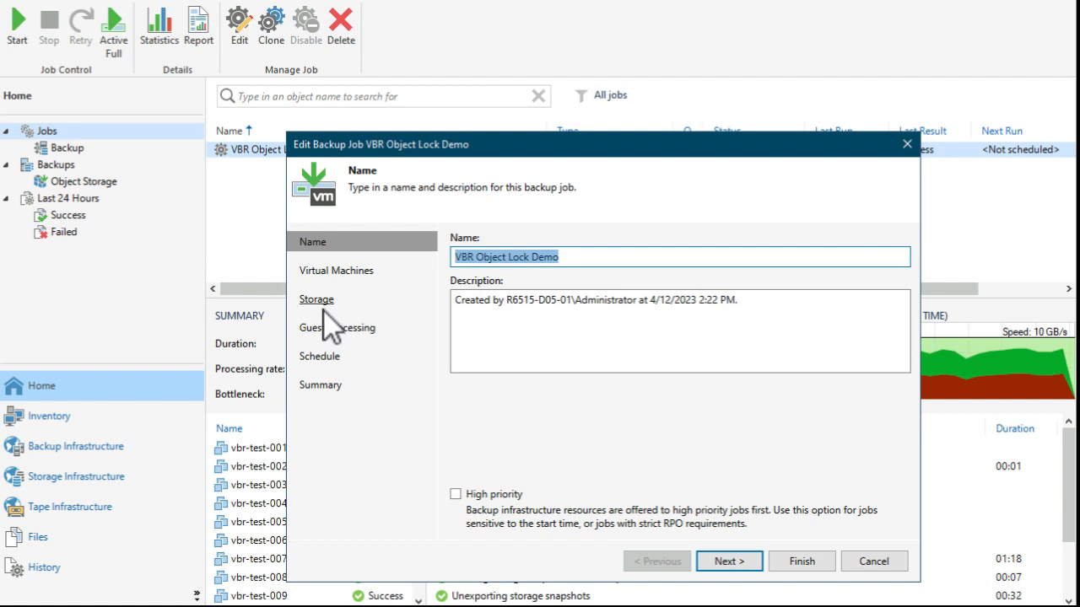
{"action": "left_click", "coordinate": [316, 300]}
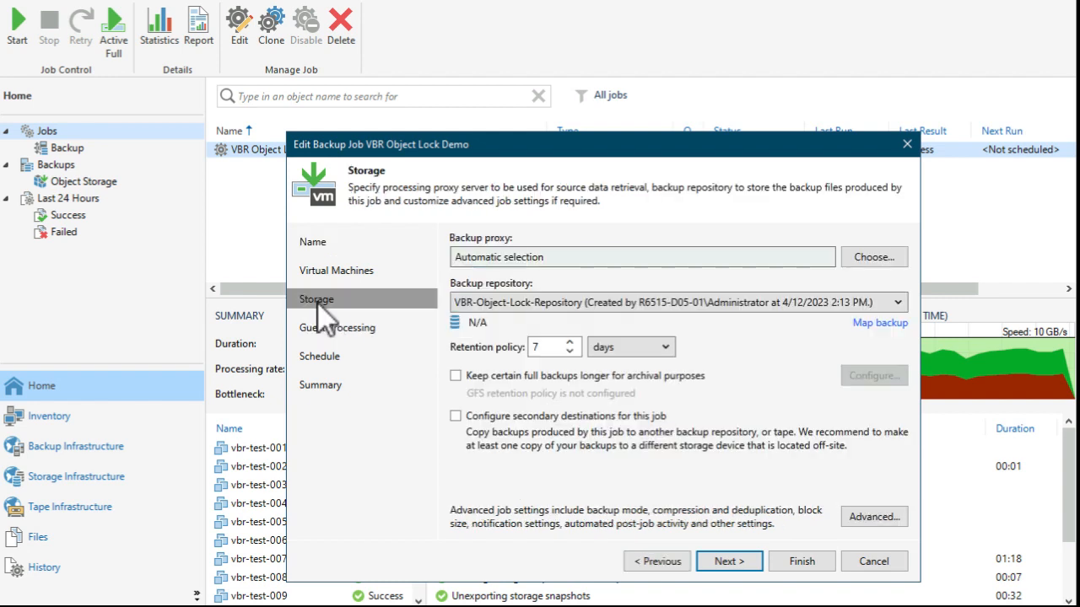
{"action": "left_click", "coordinate": [581, 307]}
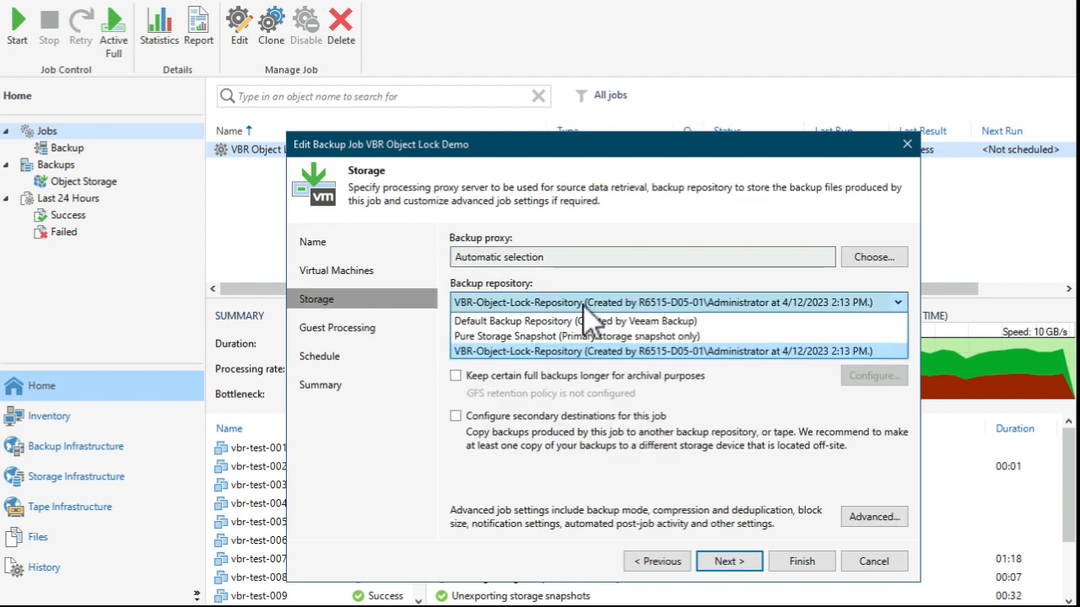
{"action": "left_click", "coordinate": [583, 304]}
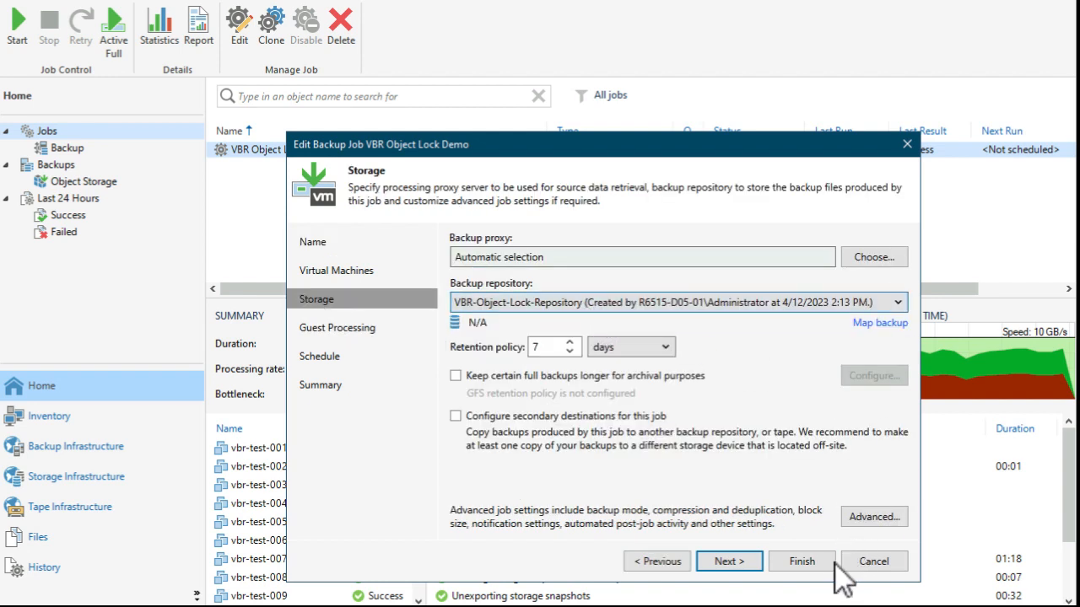
Leave the job settings without changes and try to delete the VBR Object Lock Demo backup from object storage, dismissing the deletion log.
{"action": "left_click", "coordinate": [877, 563]}
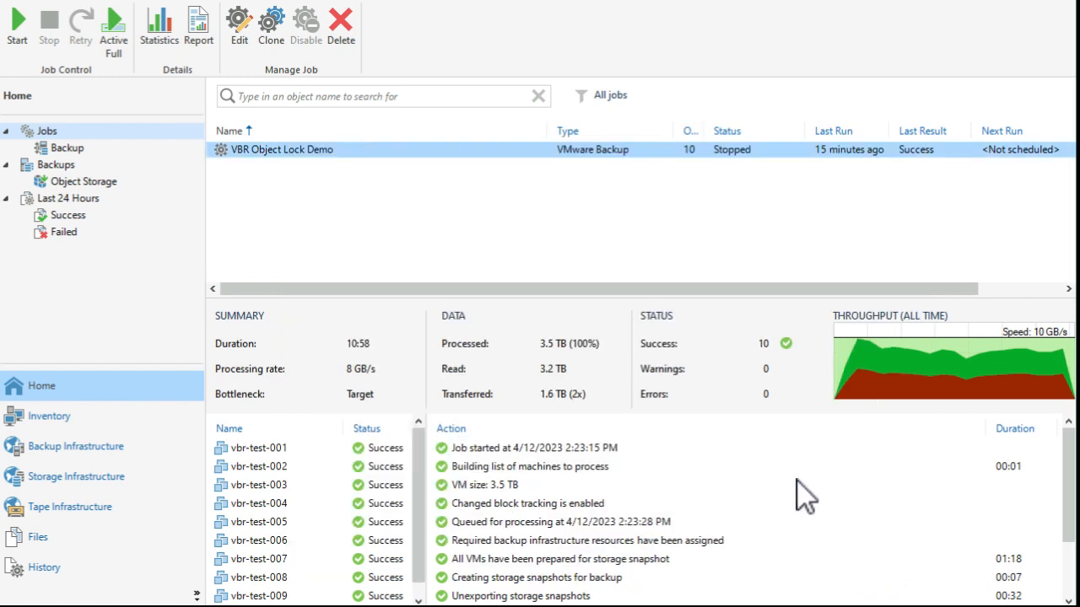
{"action": "left_click", "coordinate": [75, 183]}
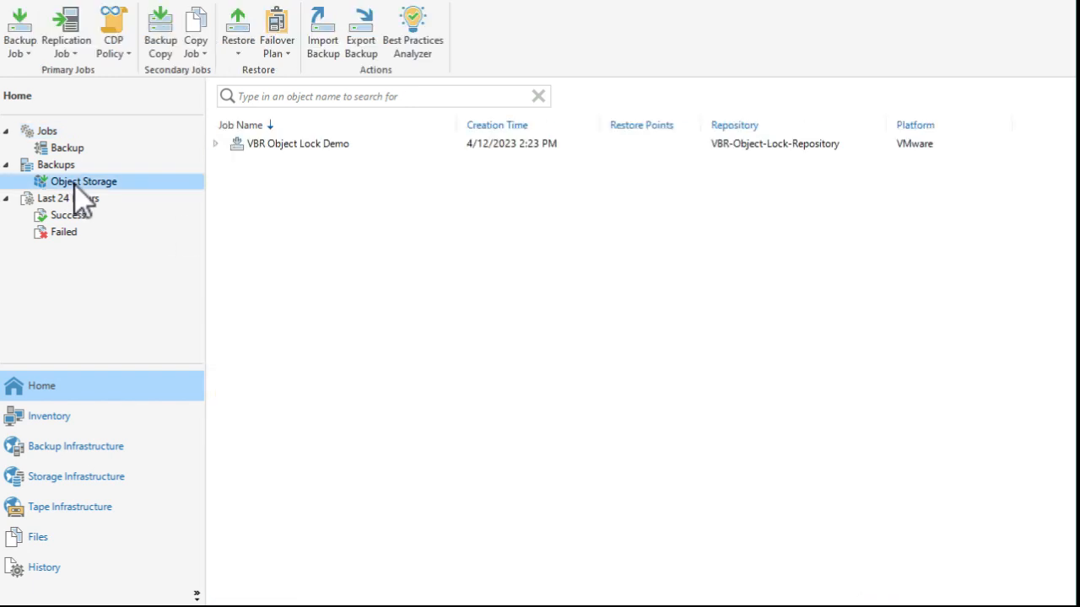
{"action": "right_click", "coordinate": [260, 145]}
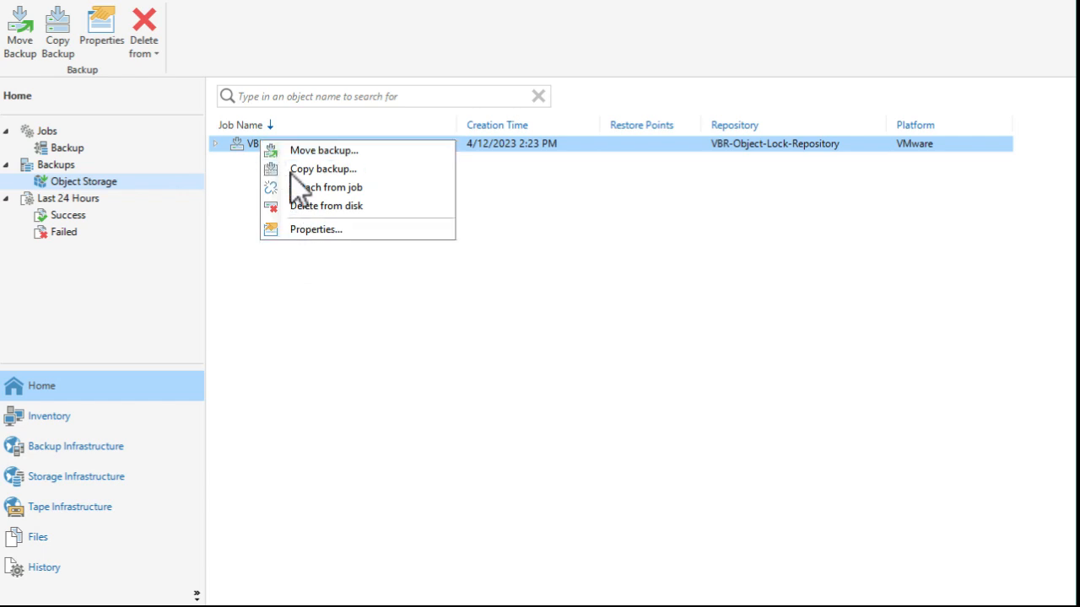
{"action": "left_click", "coordinate": [310, 206]}
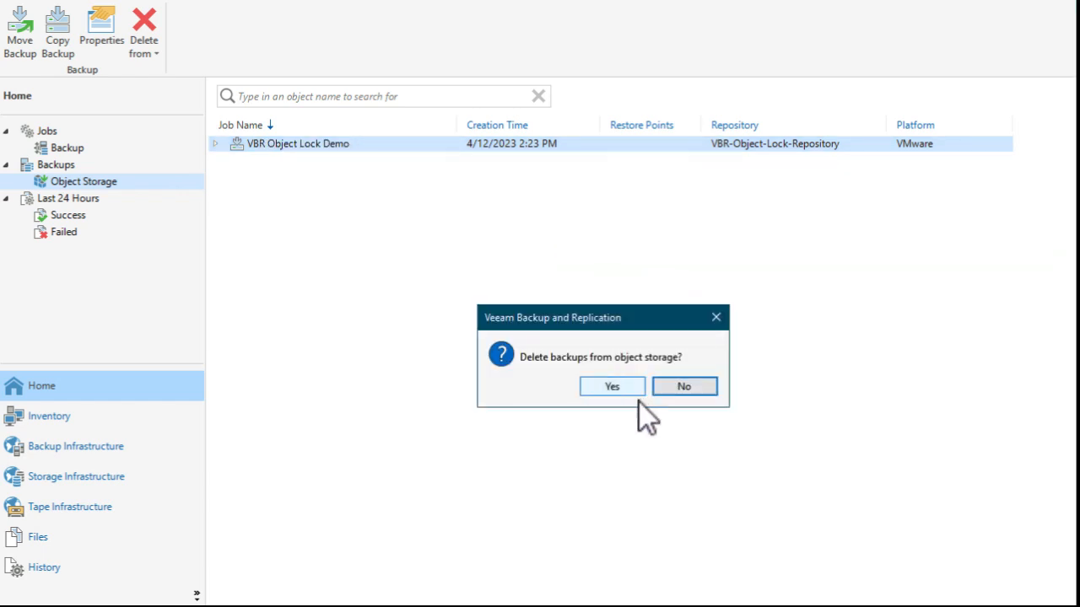
{"action": "left_click", "coordinate": [622, 387]}
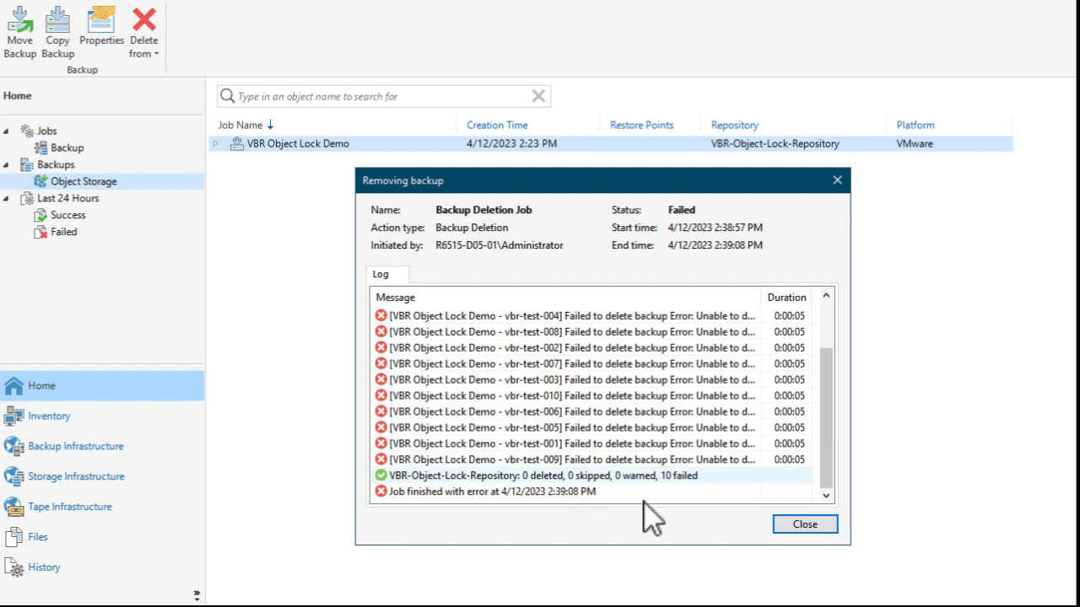
{"action": "left_click", "coordinate": [805, 525]}
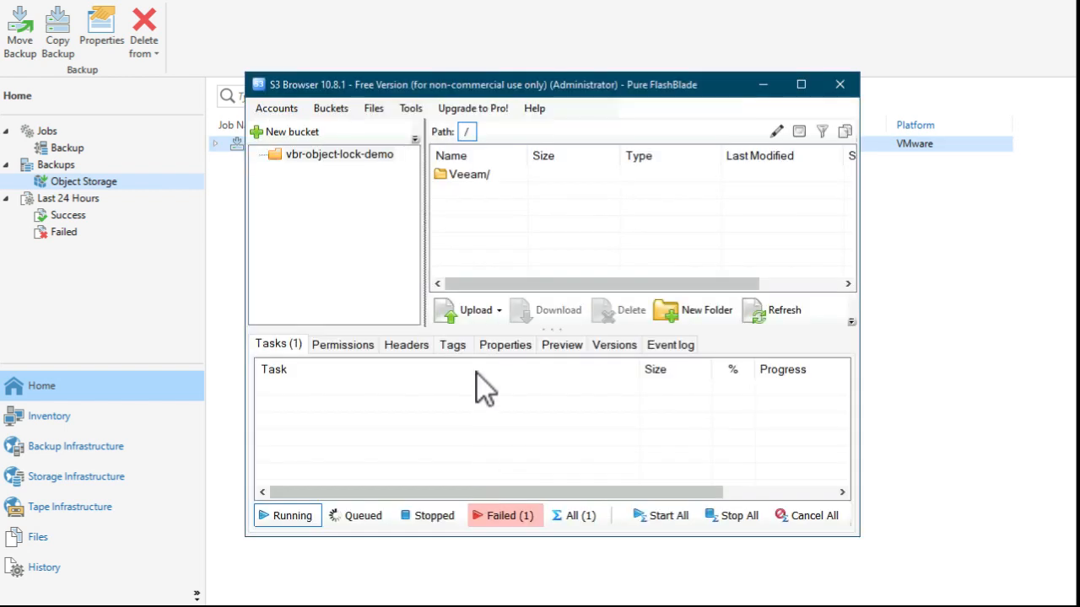
Switch to S3 Browser and try to delete the vbr-object-lock-demo bucket, confirming its permanent deletion.
{"action": "left_click", "coordinate": [327, 159]}
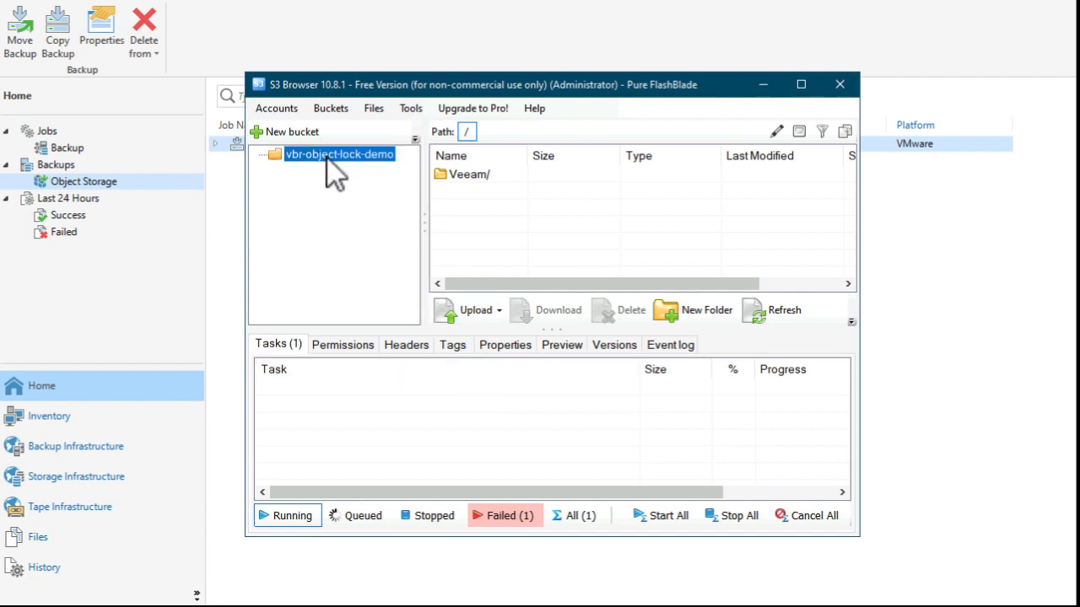
{"action": "right_click", "coordinate": [321, 160]}
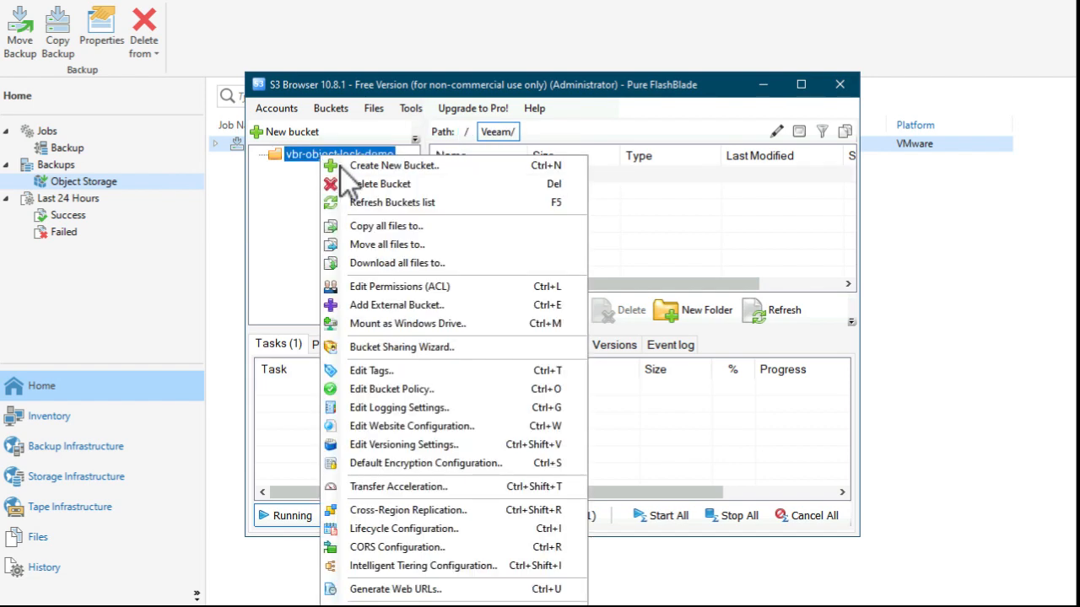
{"action": "left_click", "coordinate": [372, 183]}
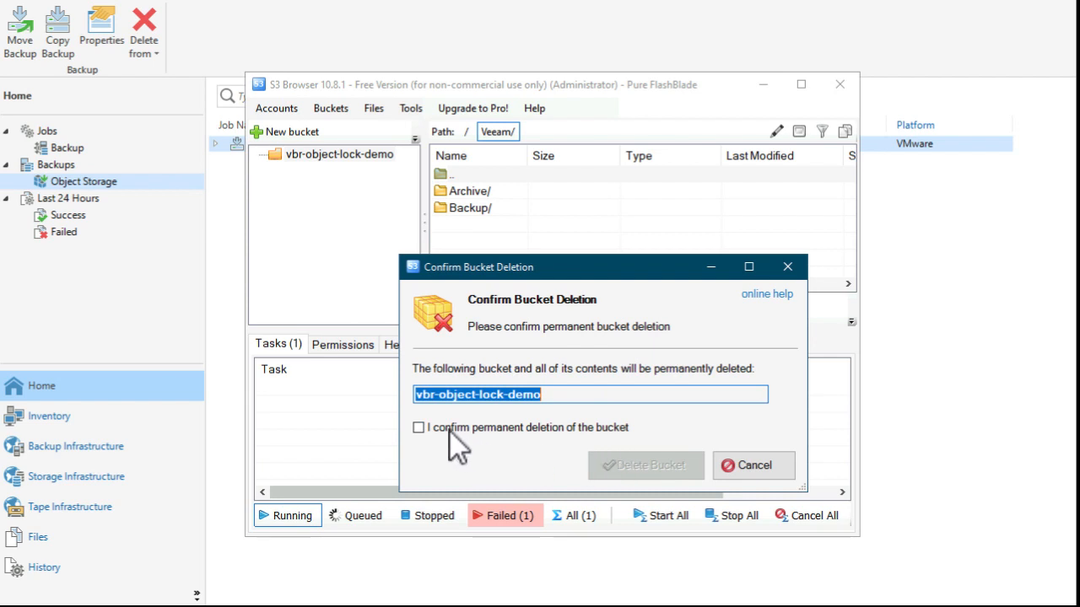
{"action": "left_click", "coordinate": [421, 428]}
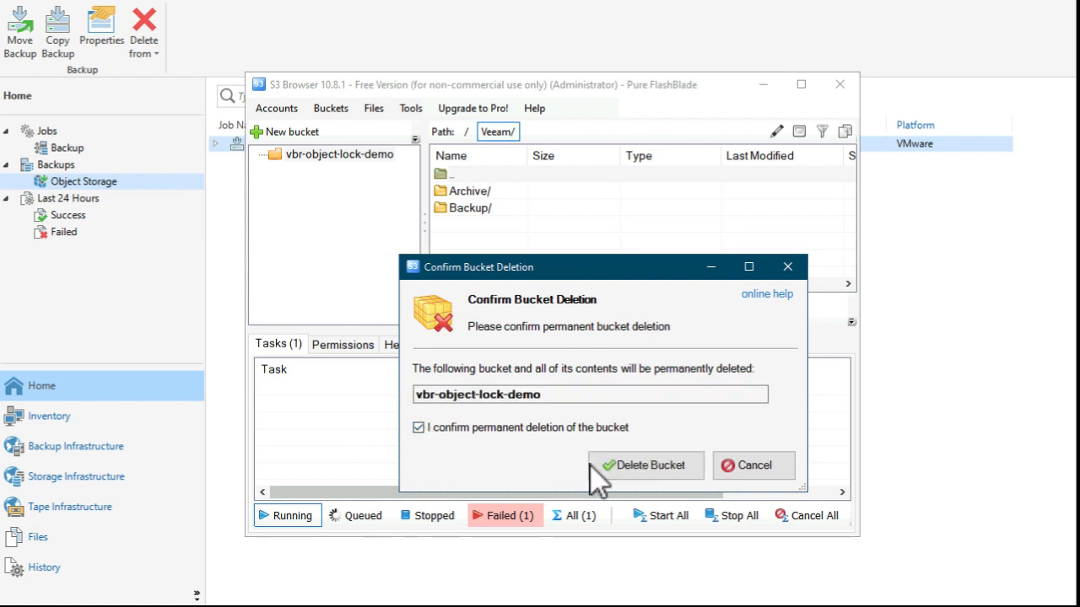
{"action": "left_click", "coordinate": [647, 470]}
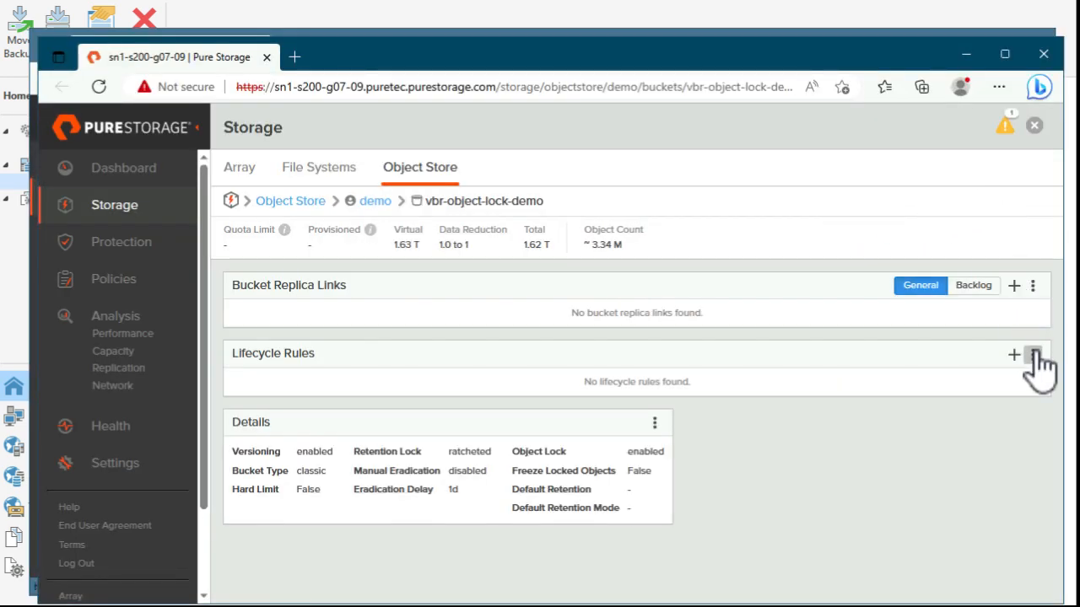
Try to destroy the vbr-object-lock-demo bucket in the FlashBlade demo account, then dismiss the dialog and close the FlashBlade browser windows.
{"action": "left_click", "coordinate": [375, 203]}
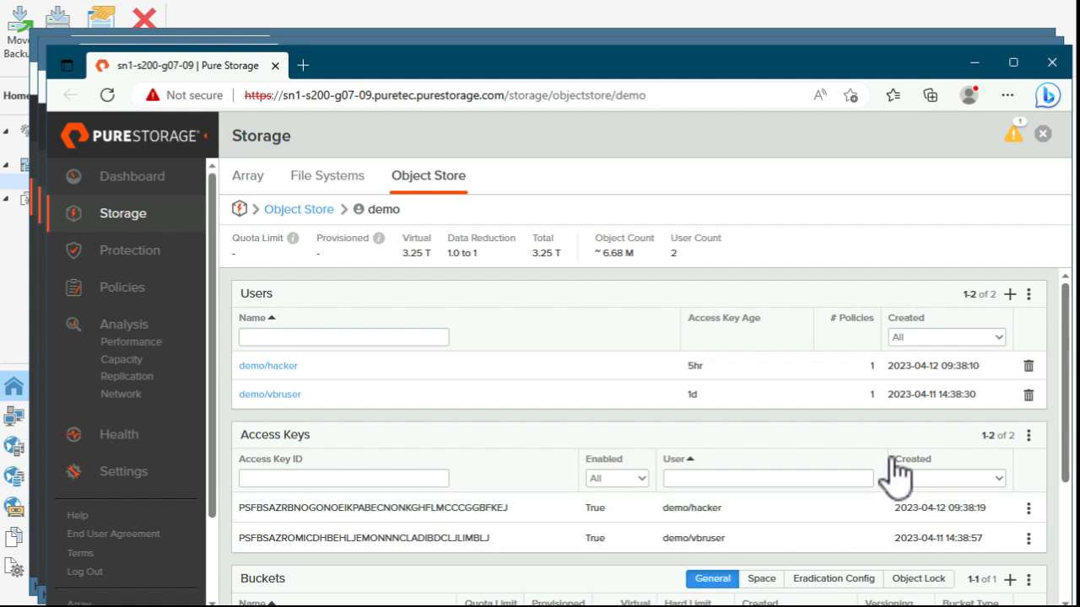
{"action": "scroll", "coordinate": [1070, 456], "scroll_direction": "down", "scroll_amount": 3}
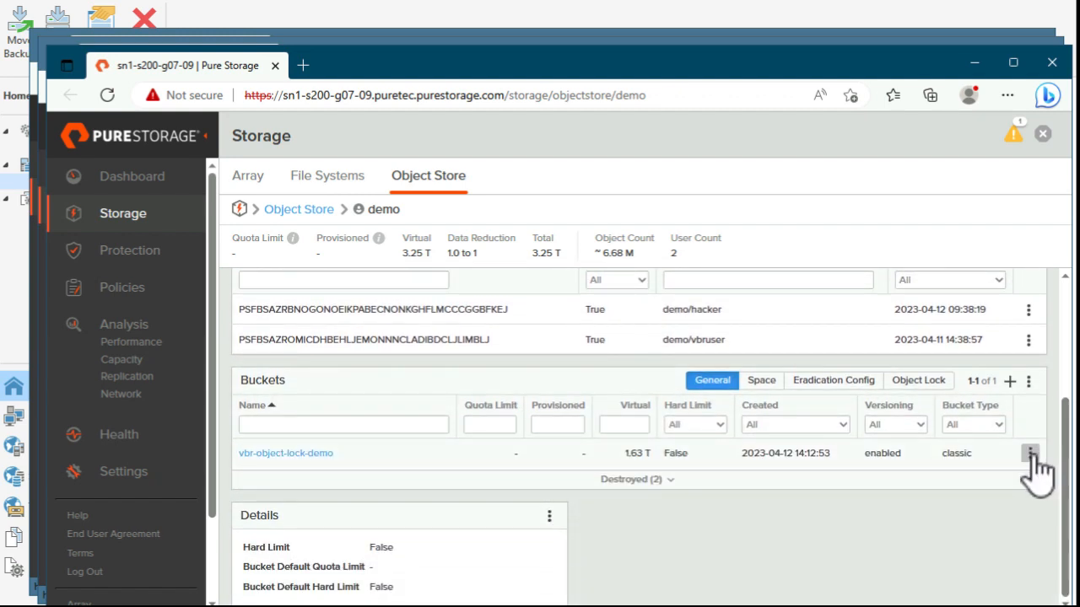
{"action": "left_click", "coordinate": [1030, 454]}
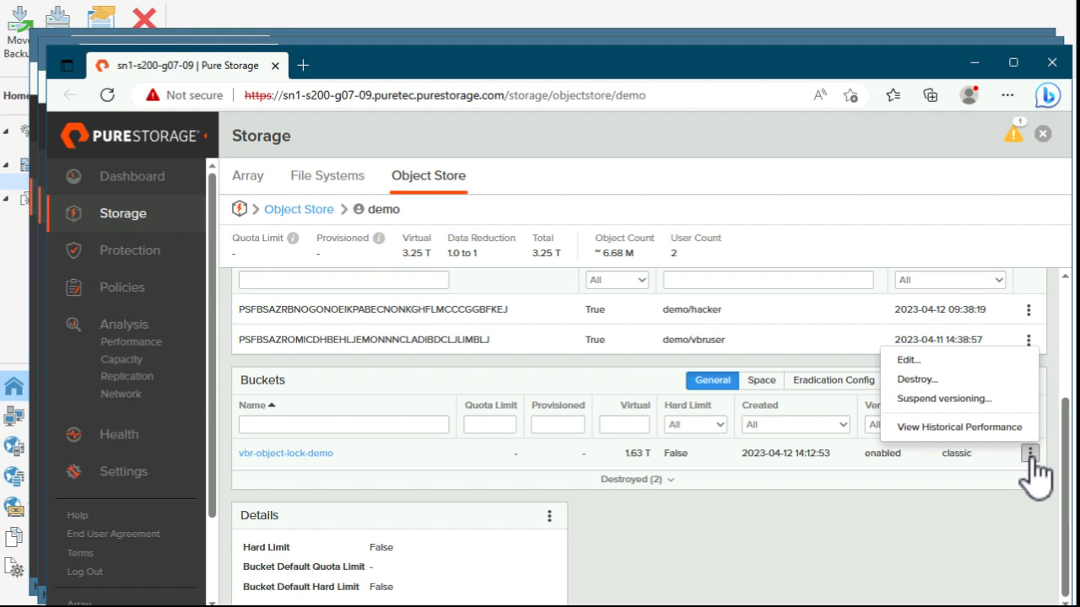
{"action": "left_click", "coordinate": [909, 384]}
{"action": "left_click", "coordinate": [753, 239]}
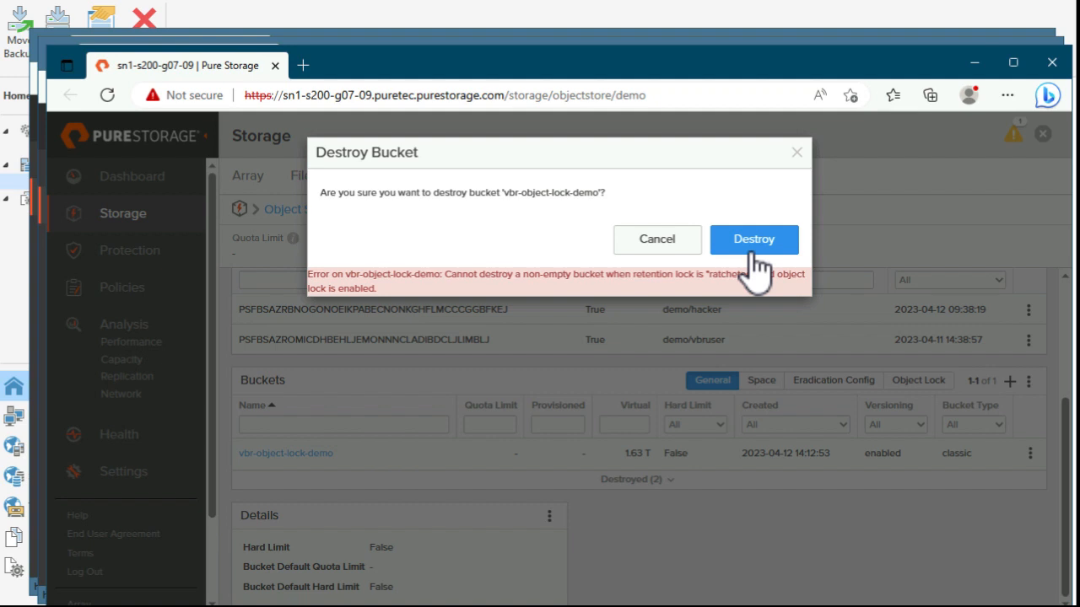
{"action": "left_click", "coordinate": [657, 238]}
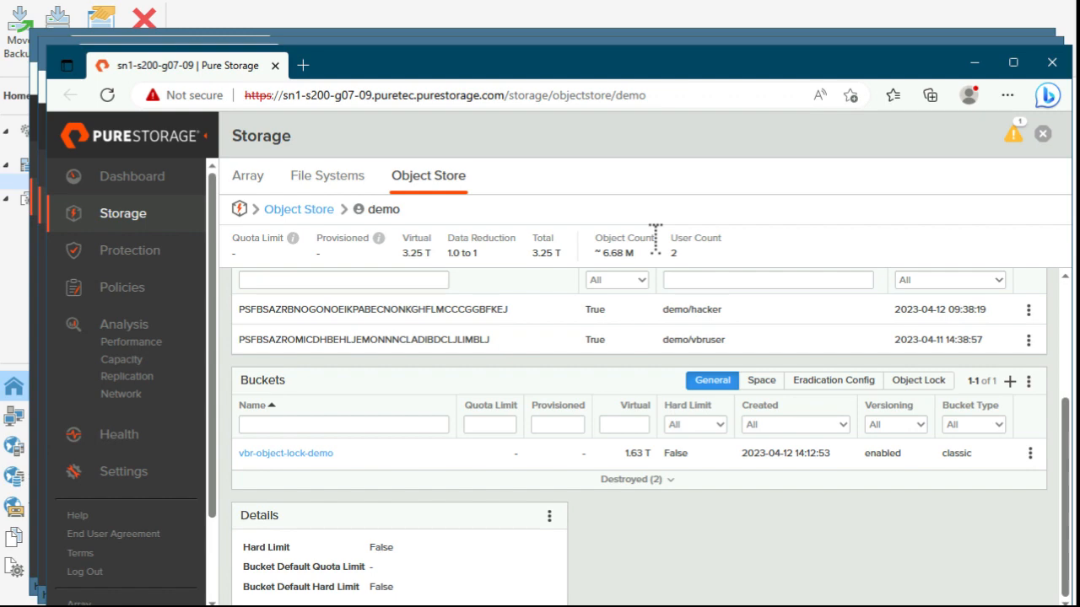
{"action": "left_click", "coordinate": [1059, 69]}
{"action": "left_click", "coordinate": [1042, 49]}
{"action": "left_click", "coordinate": [1041, 48]}
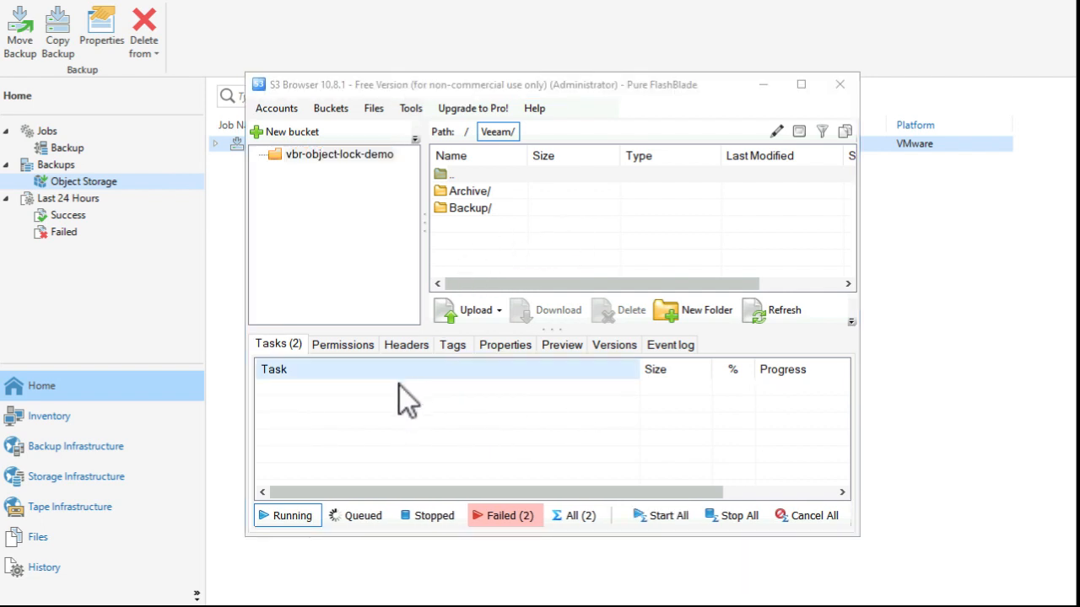
Review the vbr-object-lock-demo bucket's properties in S3 Browser, down to its object, file and size totals.
{"action": "left_click", "coordinate": [329, 160]}
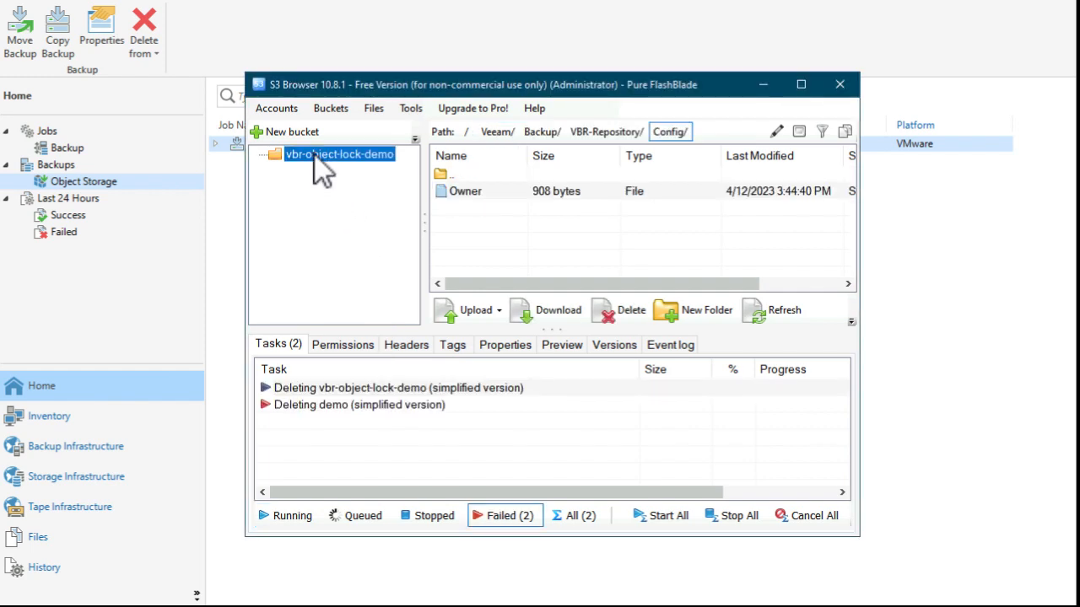
{"action": "right_click", "coordinate": [315, 155]}
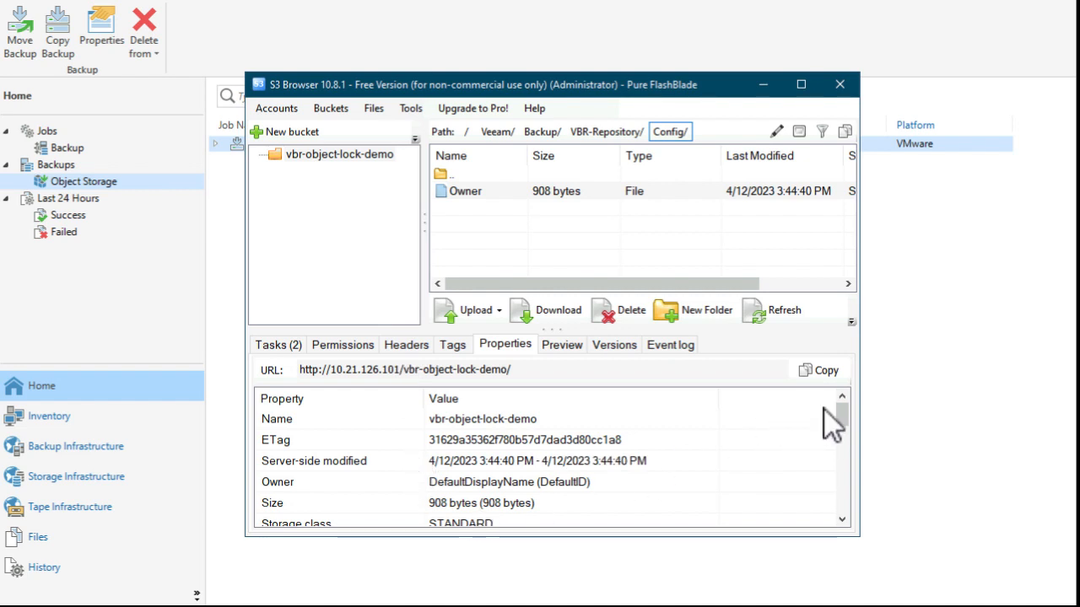
{"action": "left_click_drag", "start_coordinate": [844, 411], "coordinate": [841, 501]}
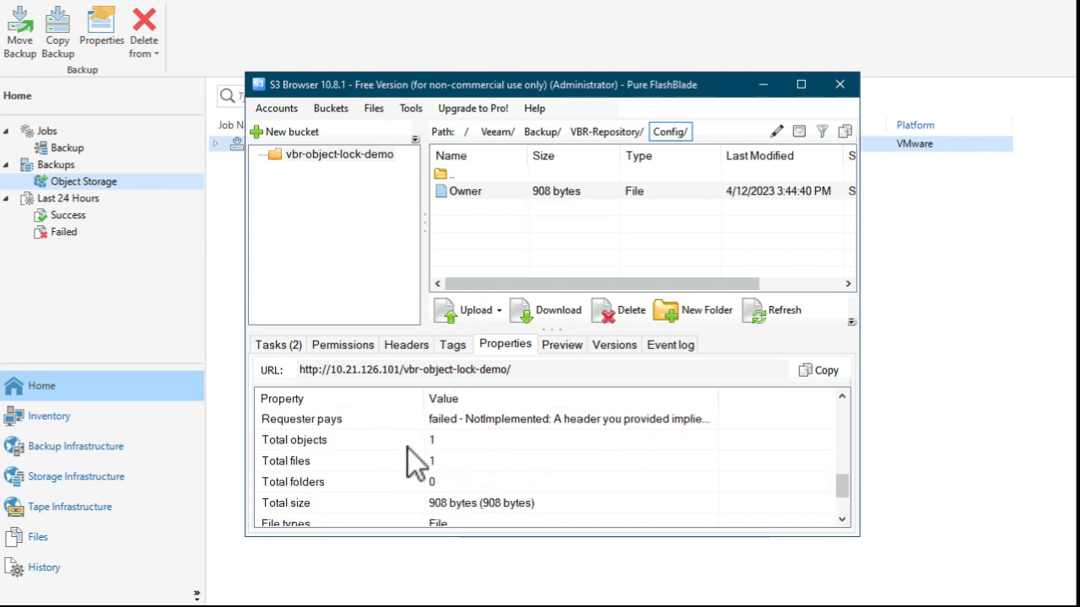
{"action": "left_click", "coordinate": [466, 440]}
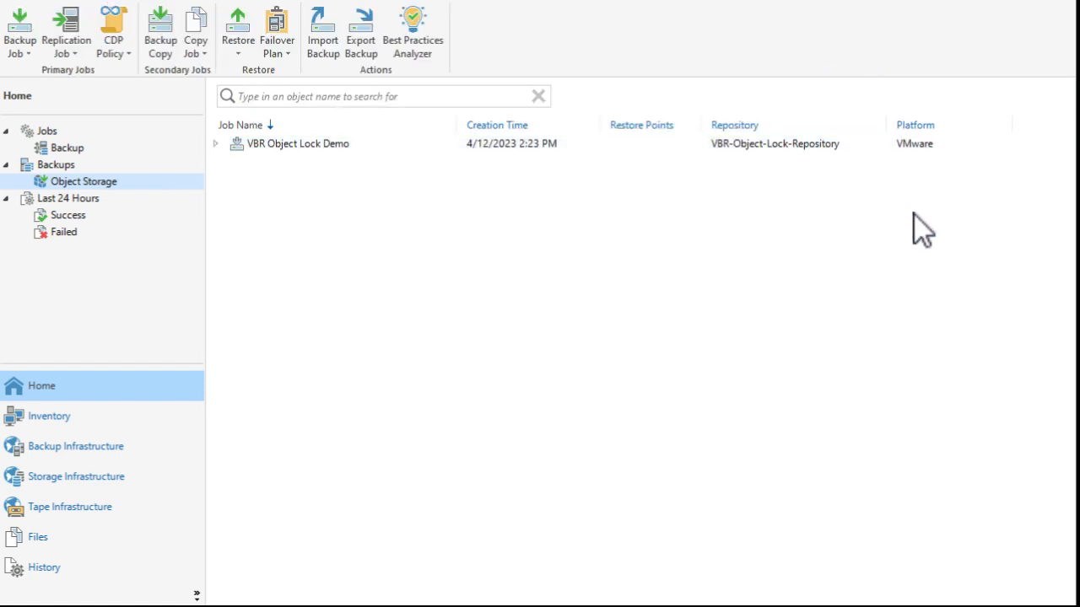
Start a VMware vSphere restore from backup as an instant recovery of entire VMs to VMware vSphere.
{"action": "left_click", "coordinate": [57, 166]}
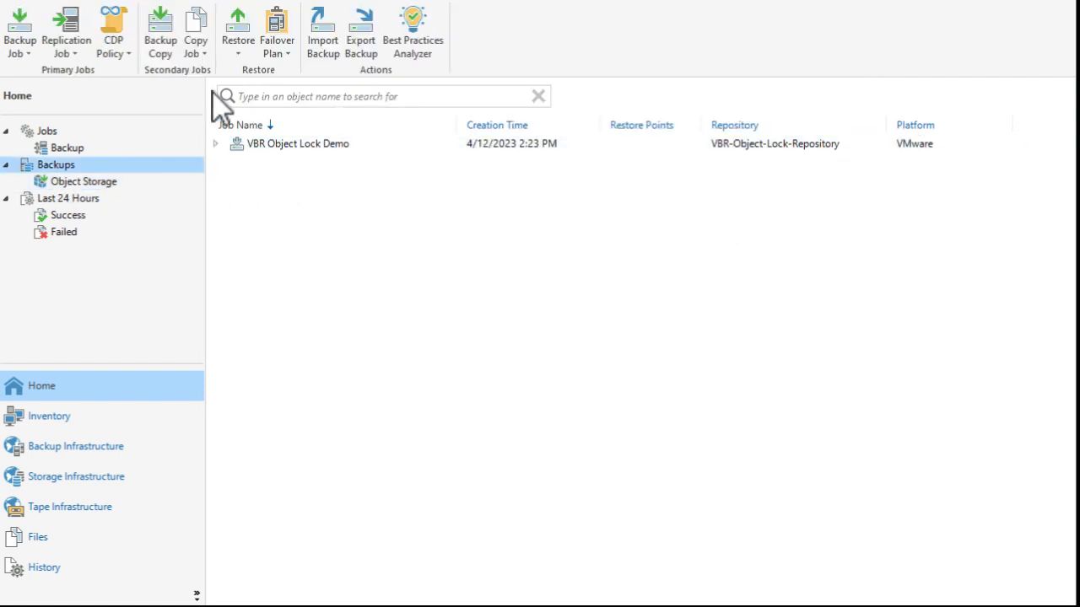
{"action": "left_click", "coordinate": [242, 53]}
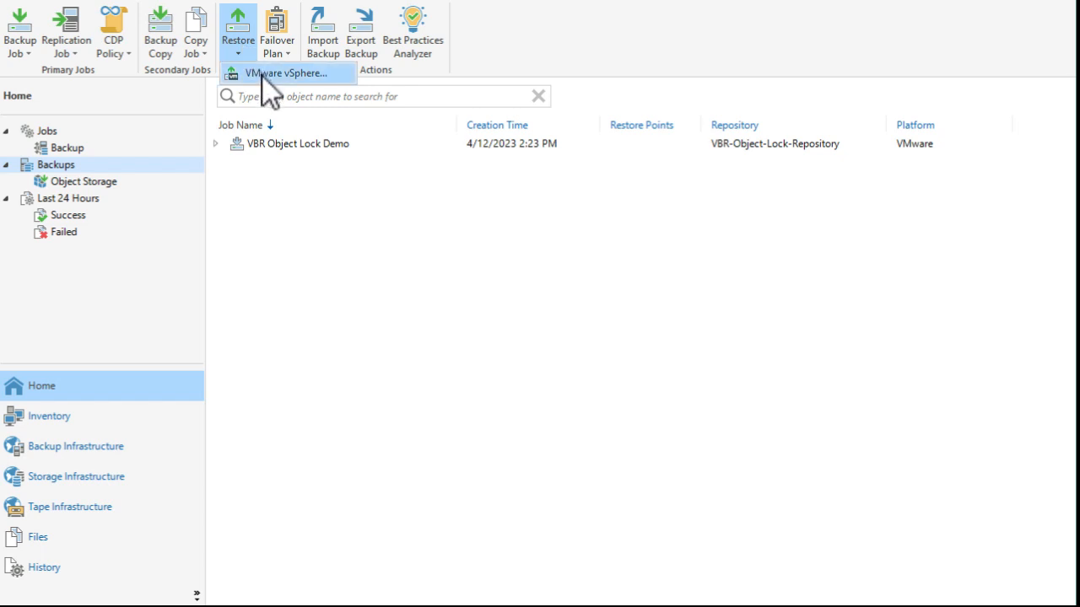
{"action": "left_click", "coordinate": [262, 75]}
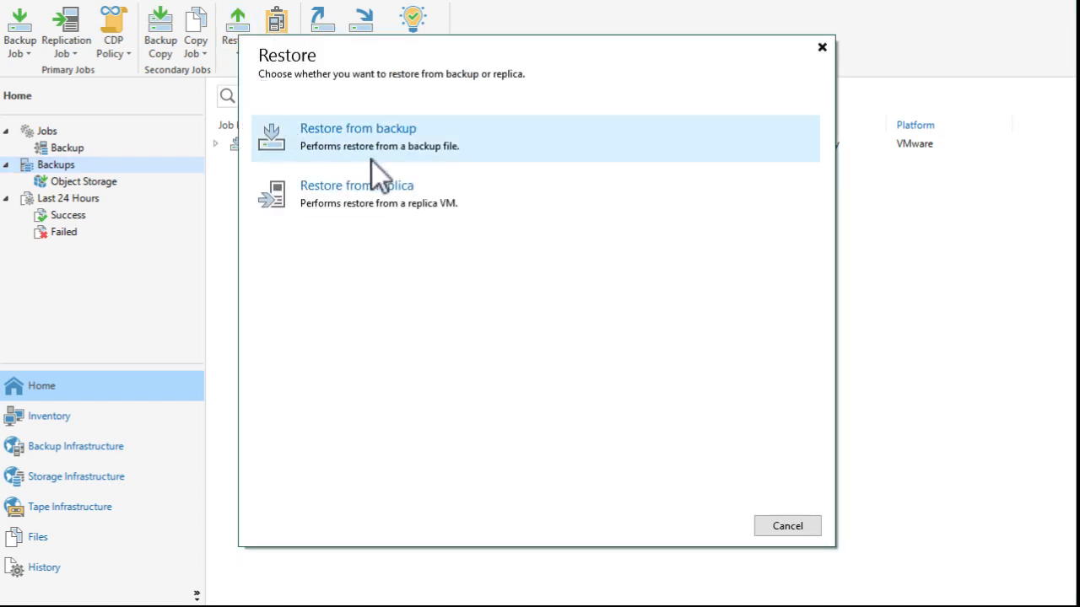
{"action": "left_click", "coordinate": [372, 150]}
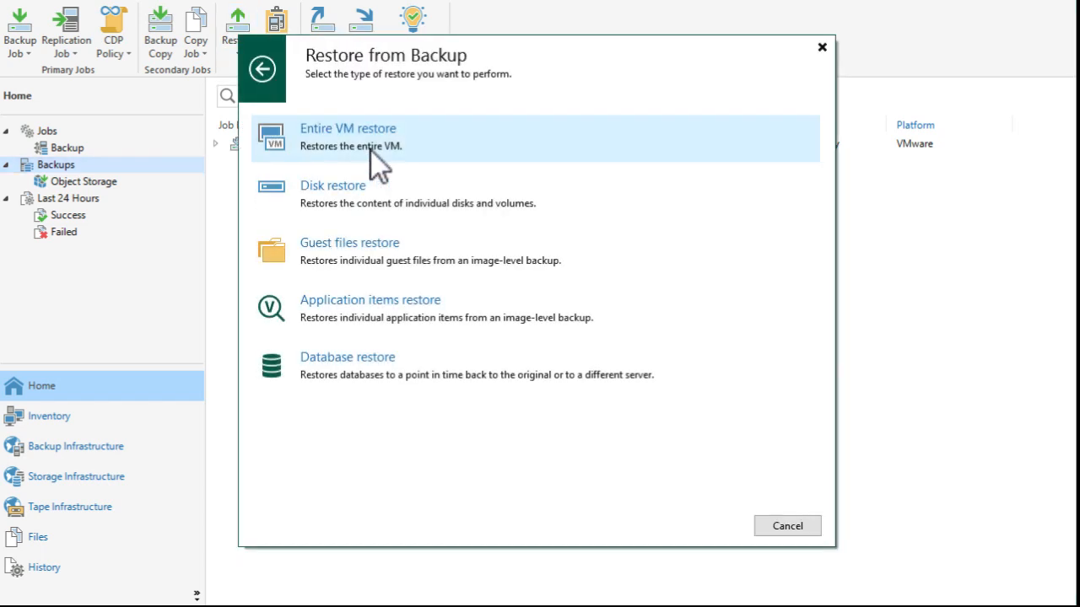
{"action": "left_click", "coordinate": [371, 151]}
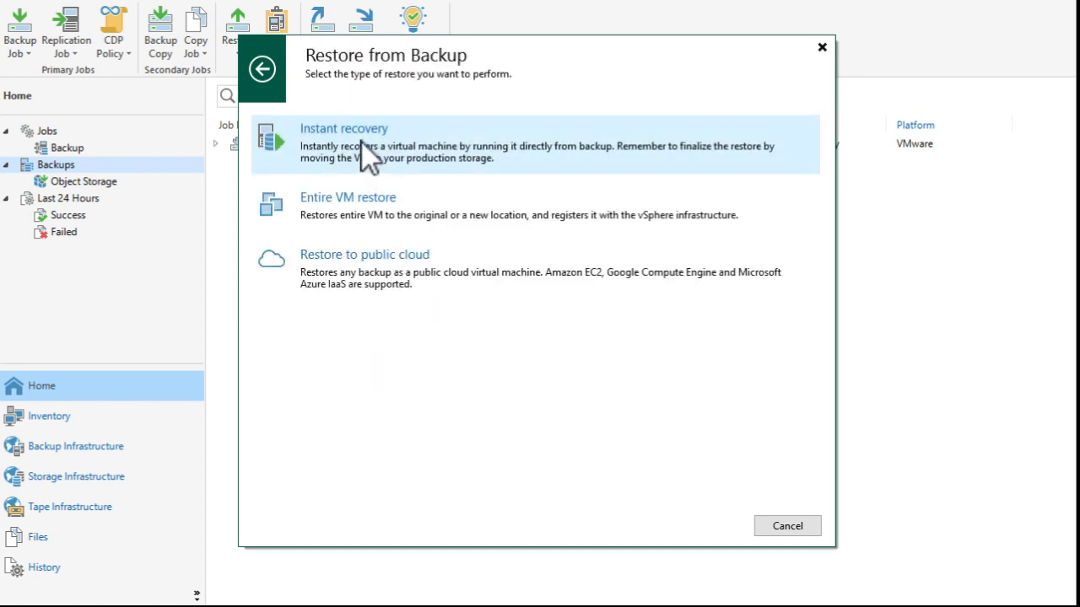
{"action": "left_click", "coordinate": [362, 142]}
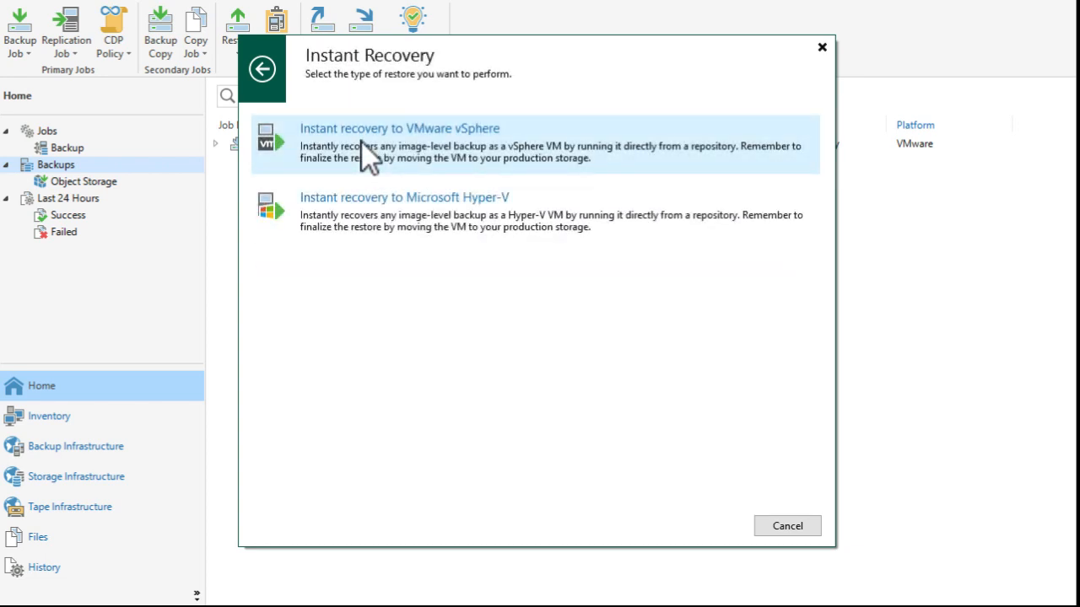
{"action": "left_click", "coordinate": [362, 143]}
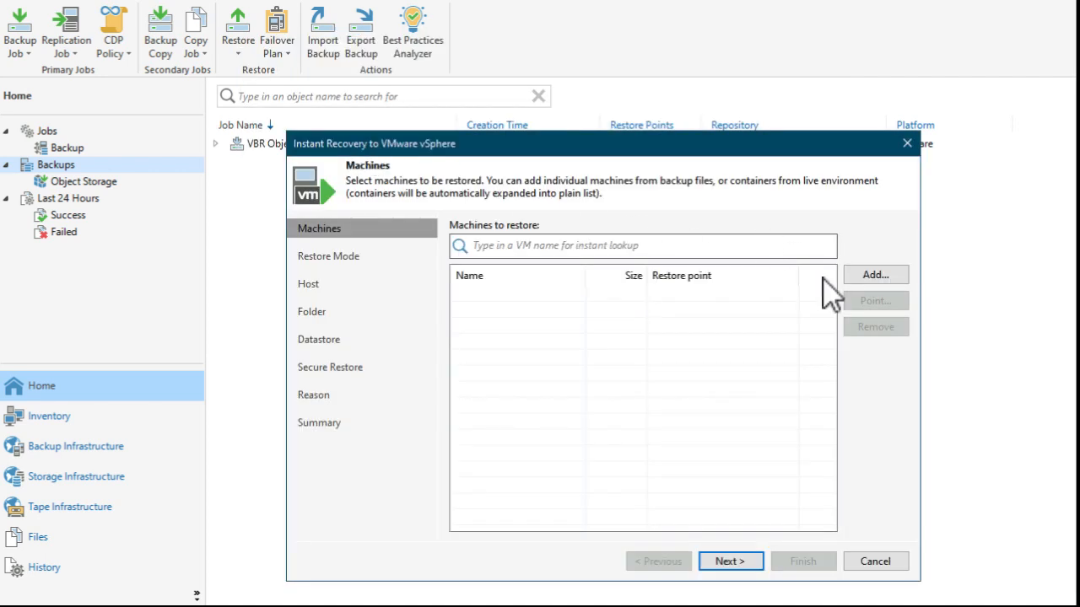
Add all machines from the VBR Object Lock Demo backup to the instant recovery and continue to the restore mode.
{"action": "left_click", "coordinate": [877, 278]}
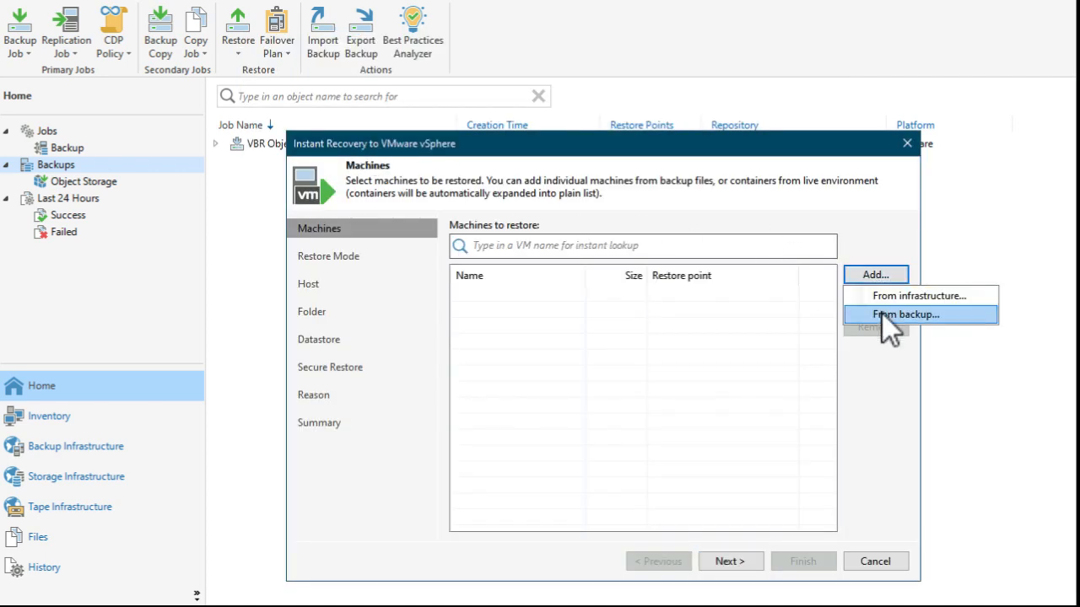
{"action": "left_click", "coordinate": [883, 314]}
{"action": "left_click", "coordinate": [436, 207]}
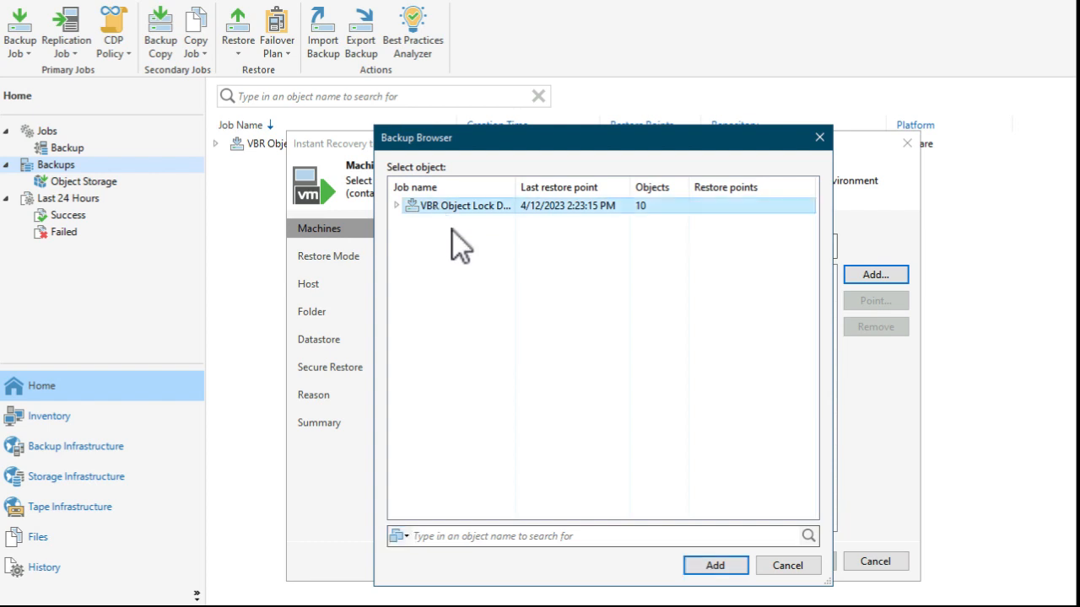
{"action": "left_click", "coordinate": [719, 568]}
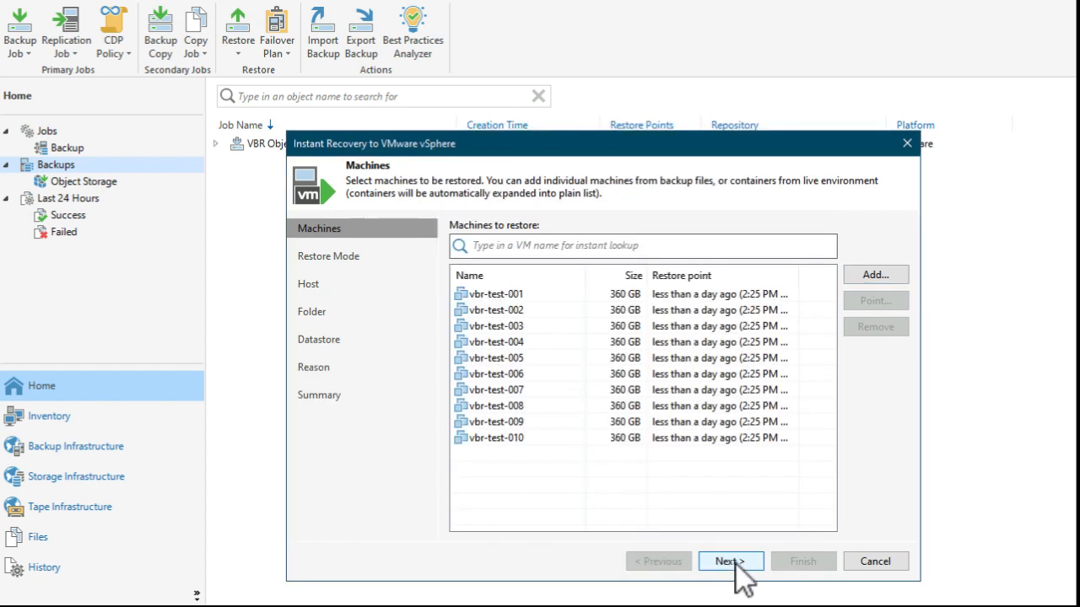
{"action": "left_click", "coordinate": [732, 563]}
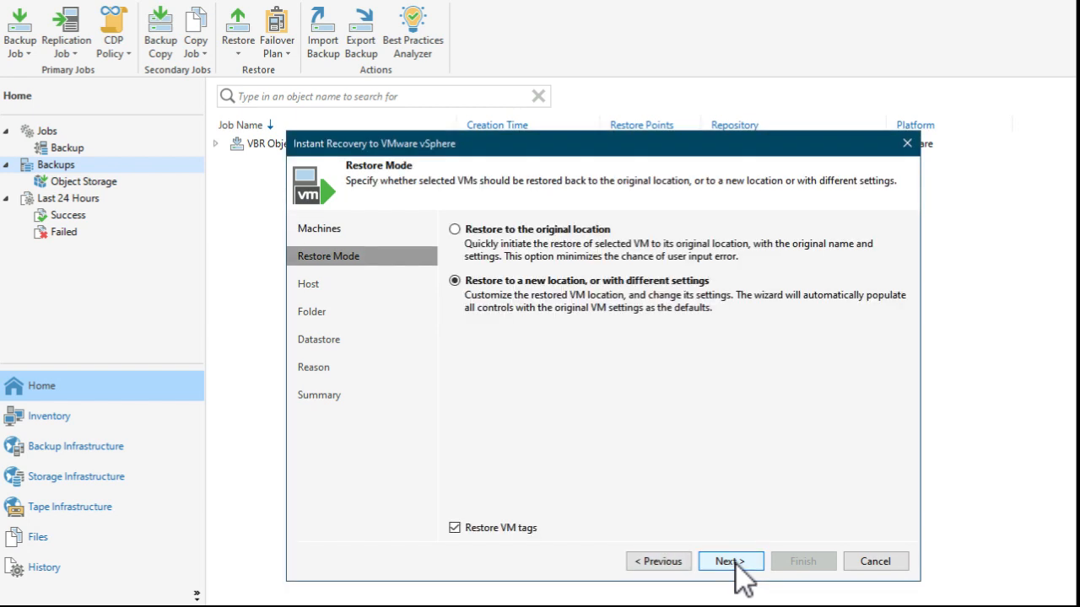
Restore to a new location on the preset hosts, and add the suffix _restored to the names of all listed VMs.
{"action": "left_click", "coordinate": [735, 564]}
{"action": "left_click", "coordinate": [731, 562]}
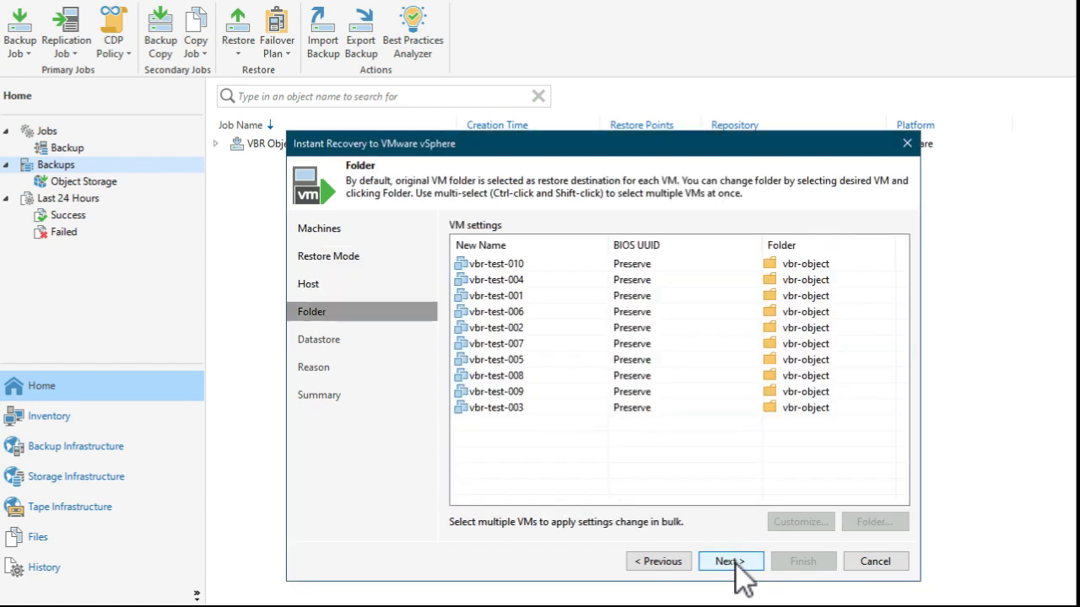
{"action": "left_click", "coordinate": [507, 264]}
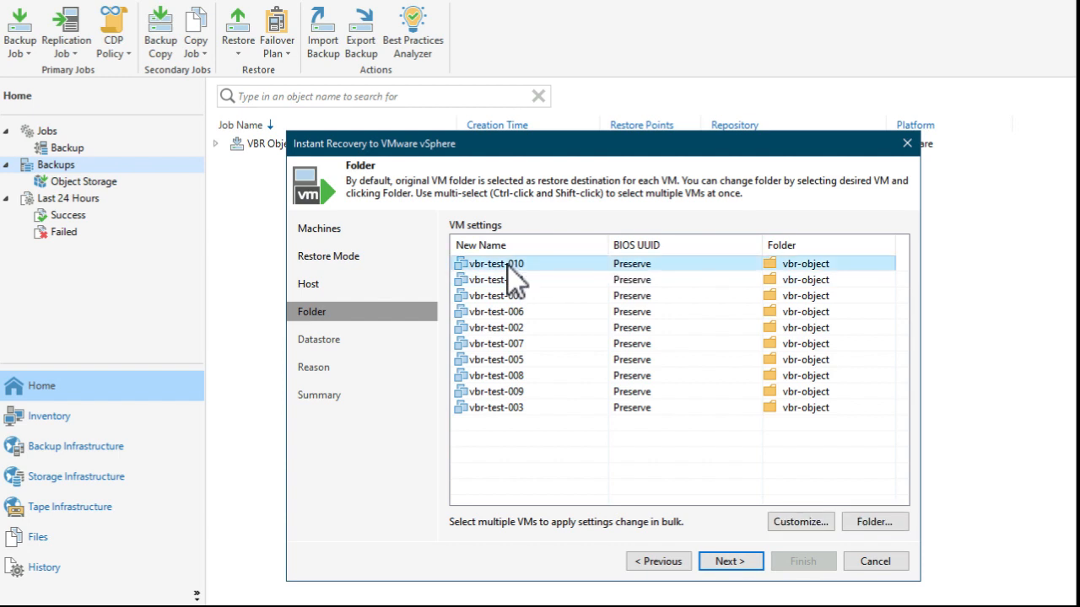
{"action": "left_click", "coordinate": [475, 409], "text": "shift"}
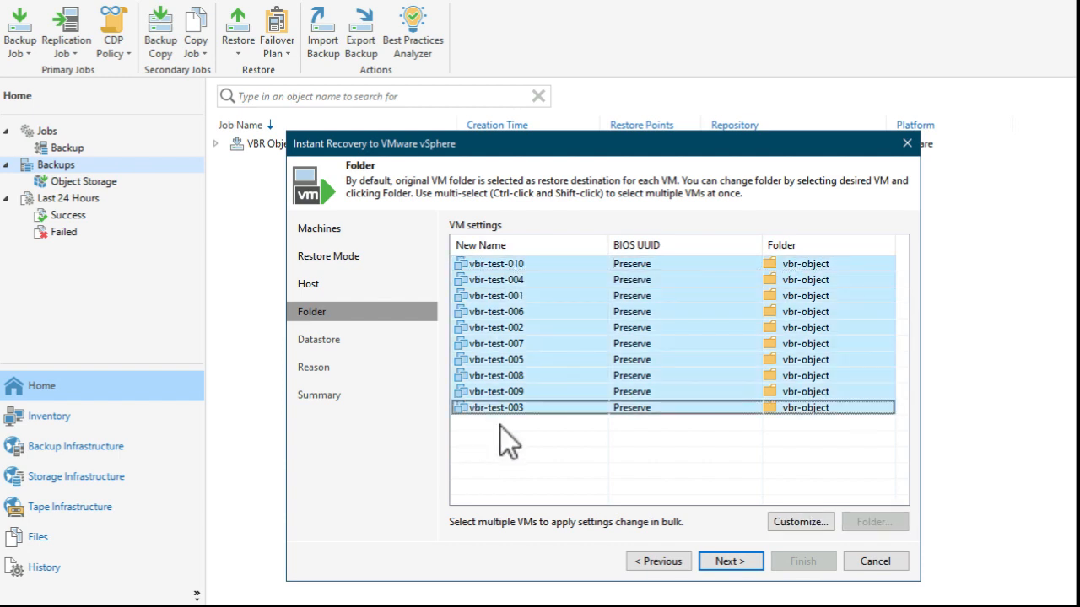
{"action": "left_click", "coordinate": [800, 522]}
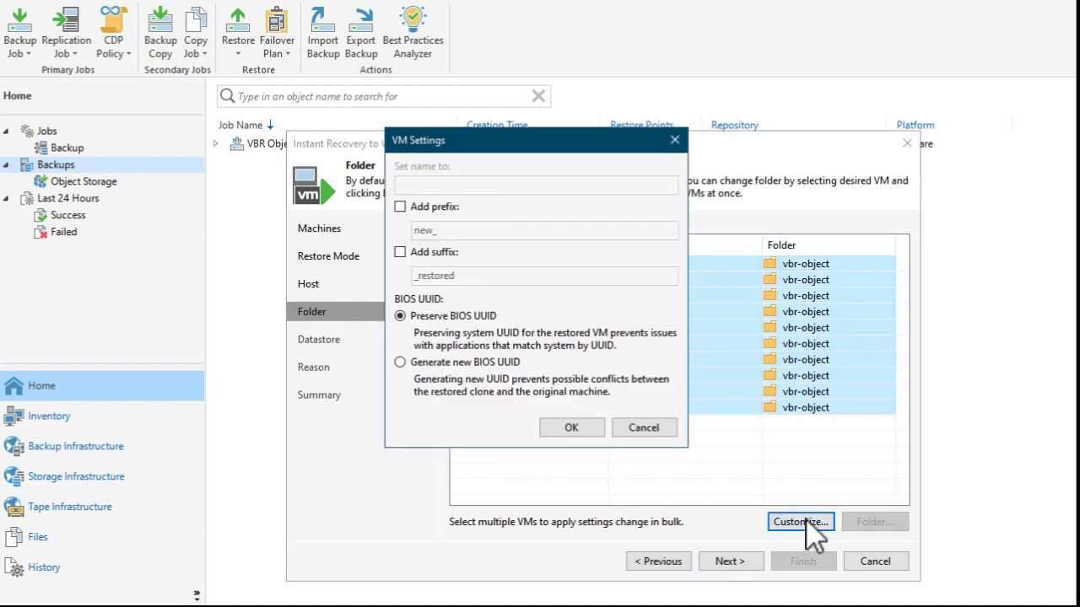
{"action": "left_click", "coordinate": [400, 252]}
{"action": "left_click", "coordinate": [572, 430]}
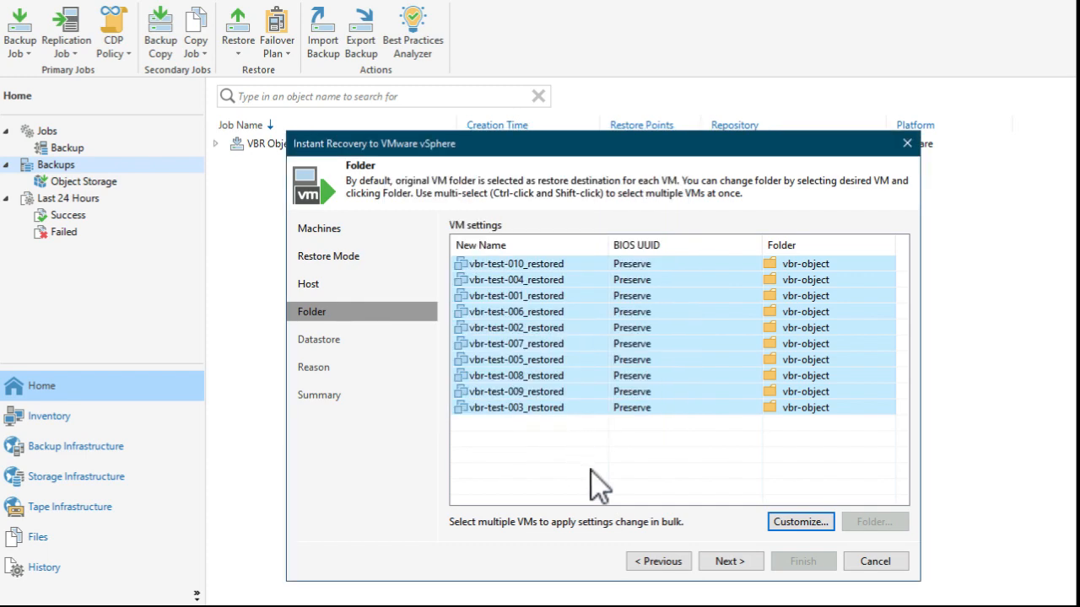
Run the instant recovery without redirecting the write cache or giving a restore reason, and check the running recovery sessions.
{"action": "left_click", "coordinate": [746, 567]}
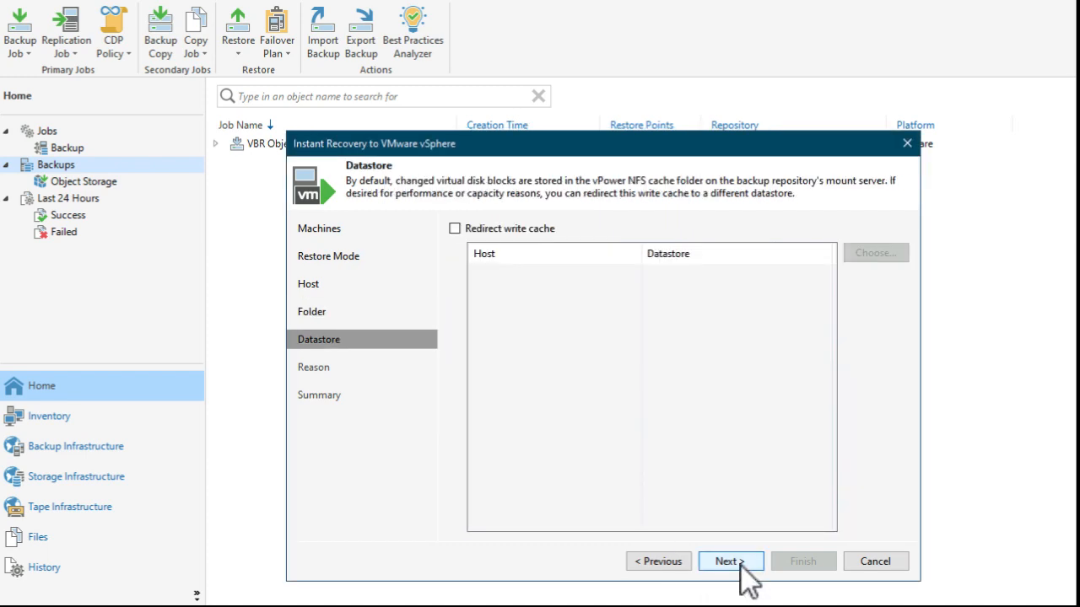
{"action": "left_click", "coordinate": [742, 564]}
{"action": "left_click", "coordinate": [744, 565]}
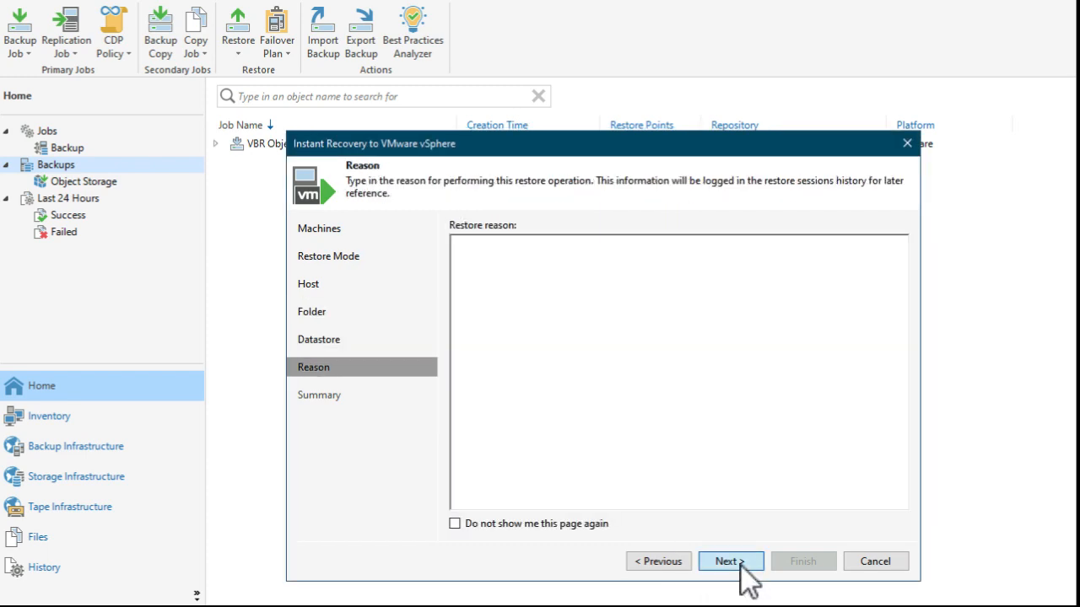
{"action": "left_click", "coordinate": [808, 565]}
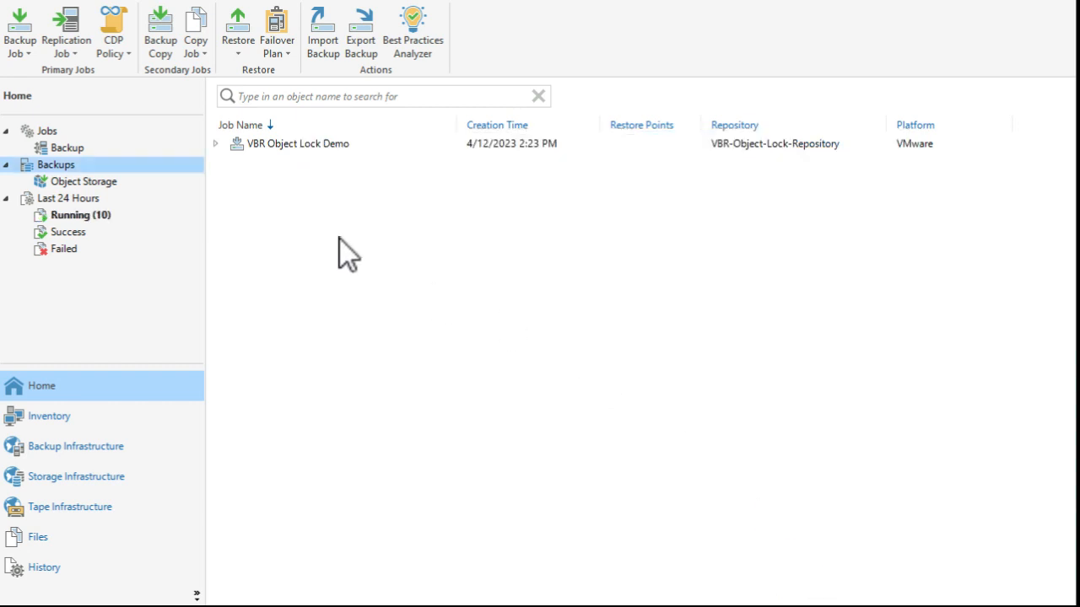
{"action": "left_click", "coordinate": [76, 216]}
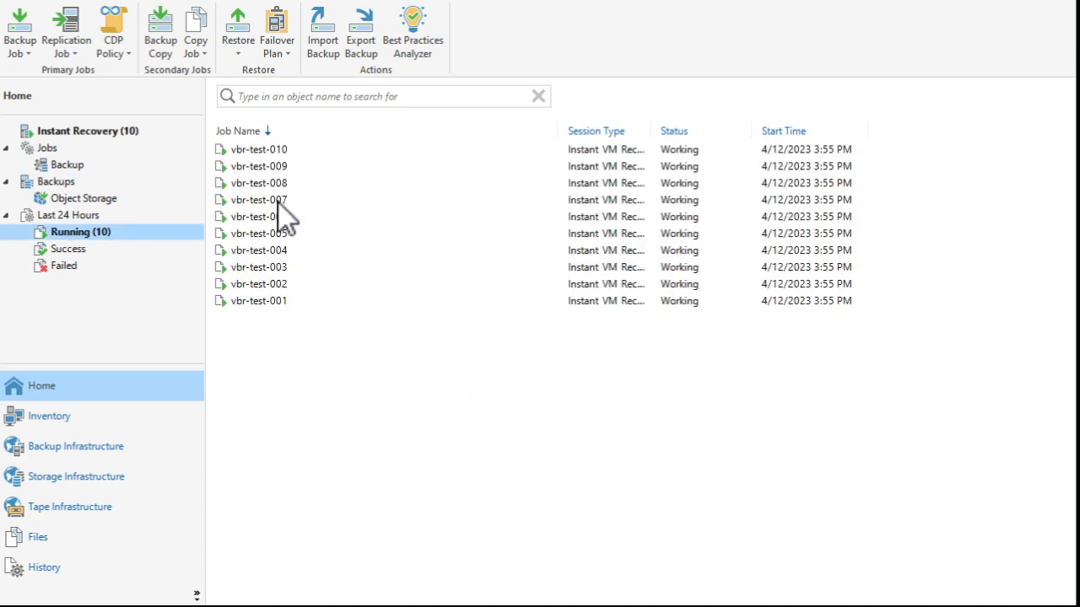
{"action": "left_click", "coordinate": [110, 133]}
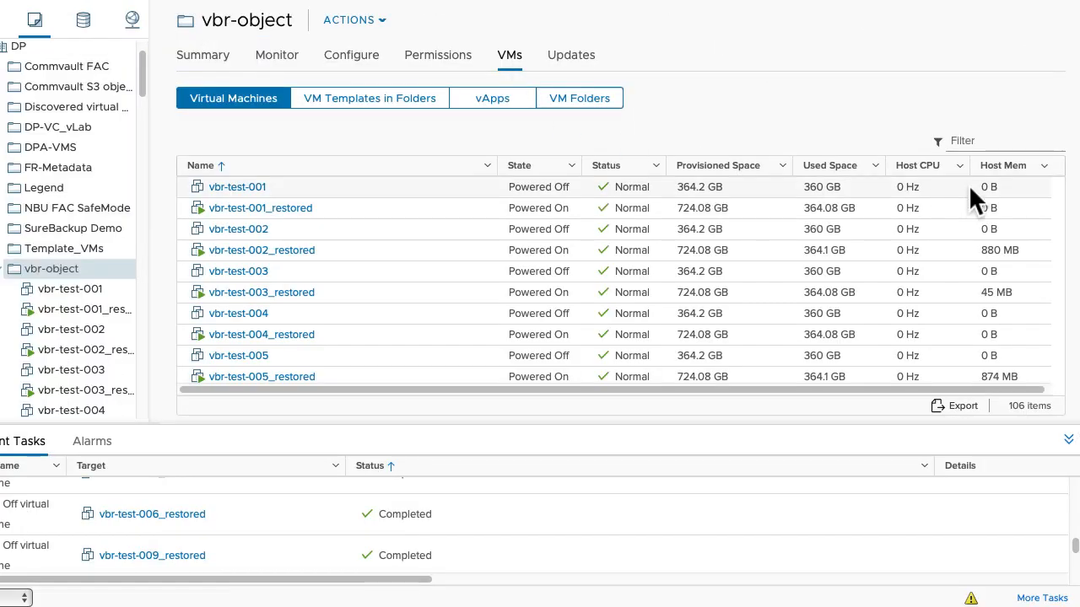
In the vSphere Client, filter the vbr-object folder's VMs by "restored" and open the web console of vbr-test-003_restored.
{"action": "left_click", "coordinate": [964, 140]}
{"action": "type", "text": "restored"}
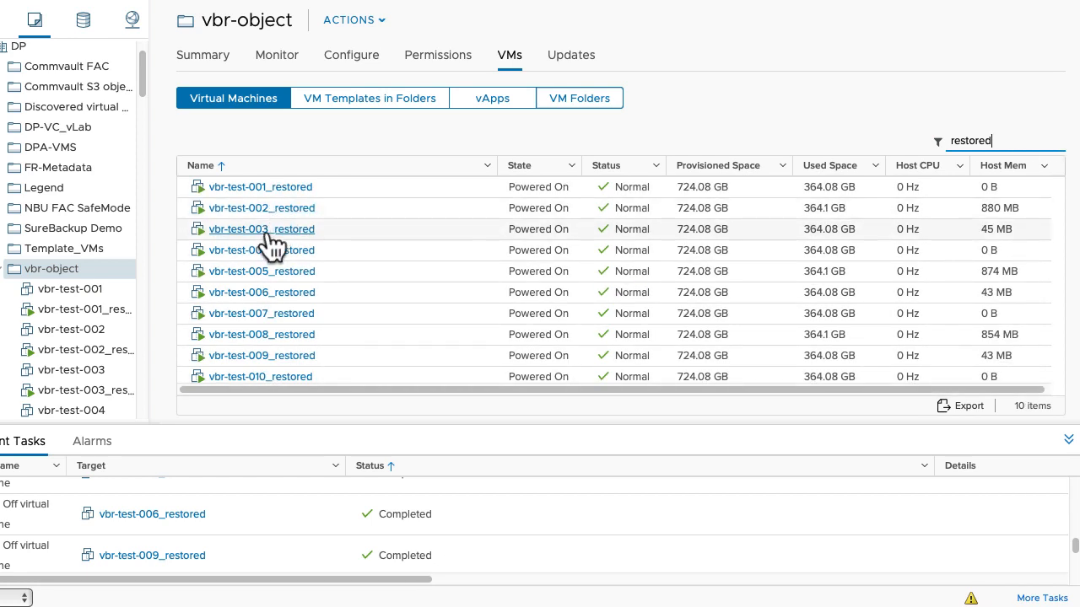
{"action": "left_click", "coordinate": [266, 229]}
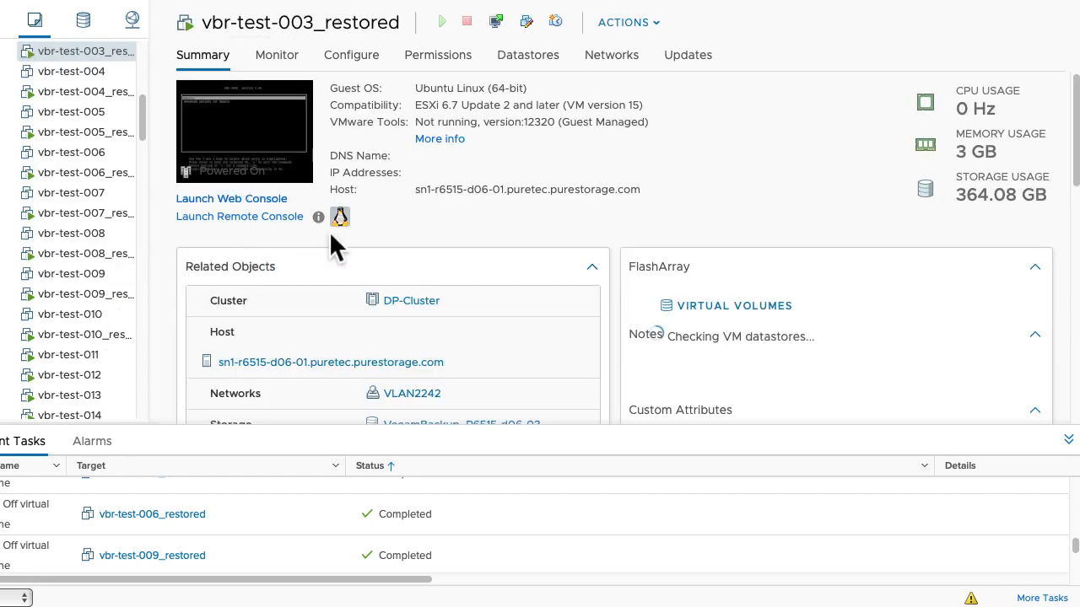
{"action": "left_click", "coordinate": [292, 161]}
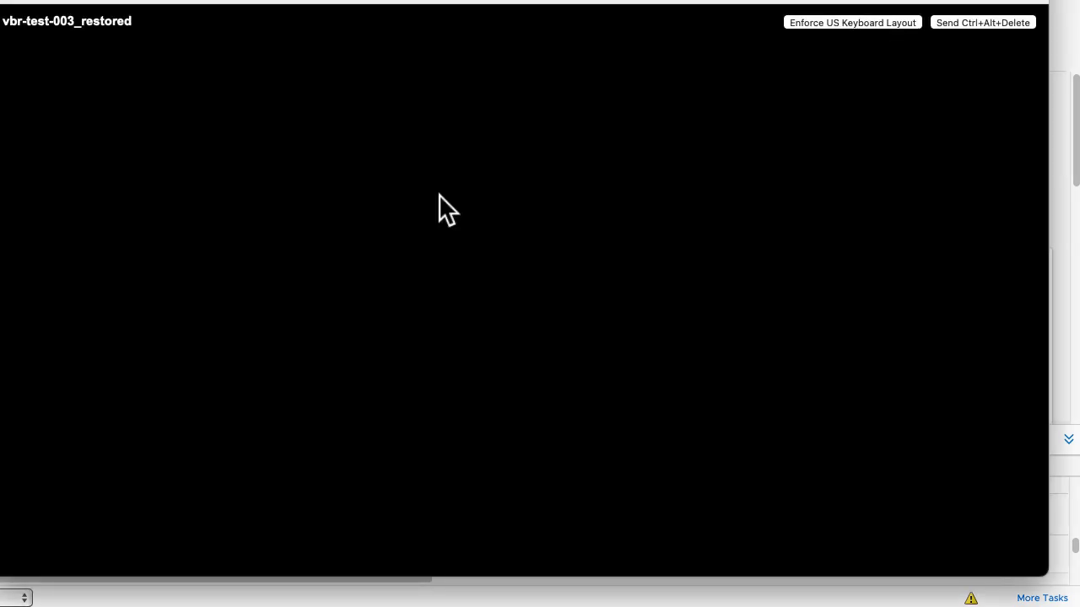